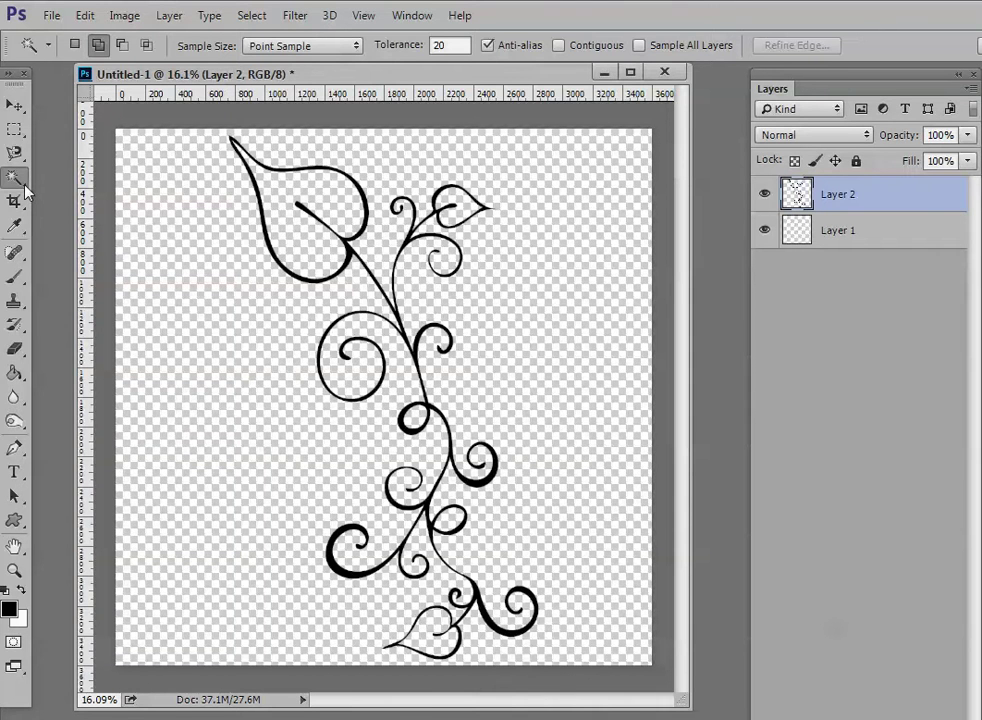
pyautogui.click(24, 186)
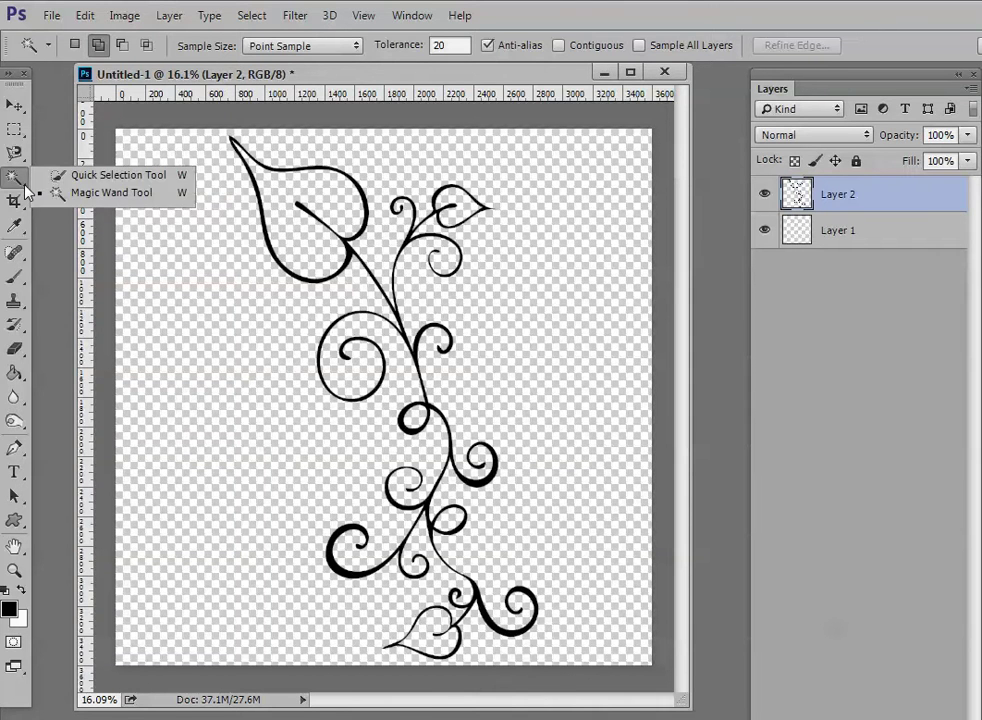
pyautogui.click(74, 177)
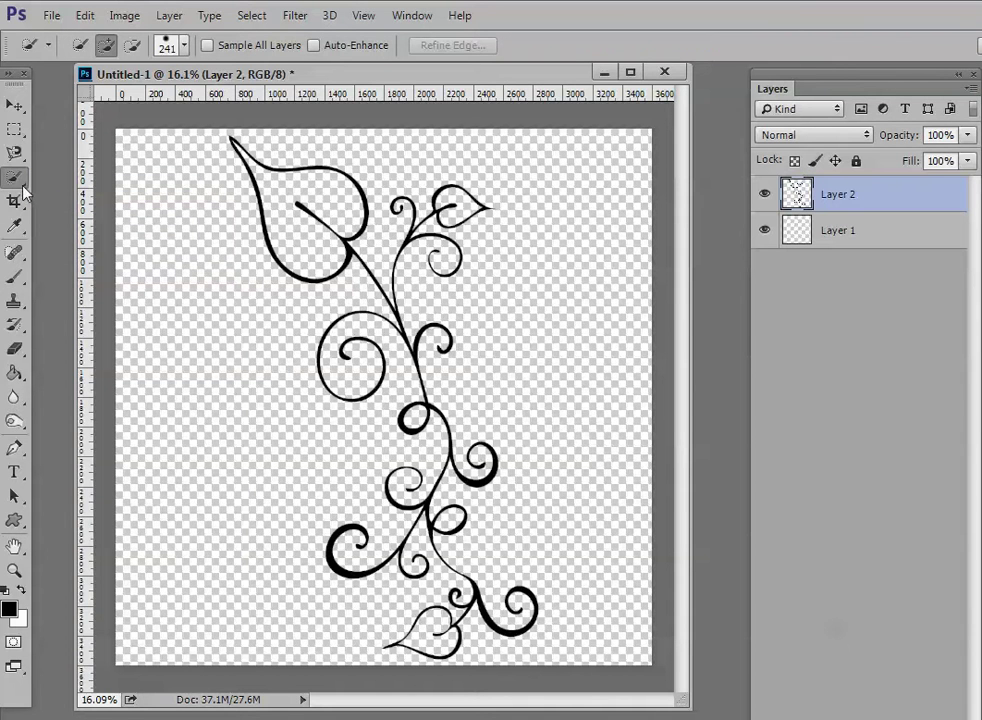
pyautogui.rightClick(22, 185)
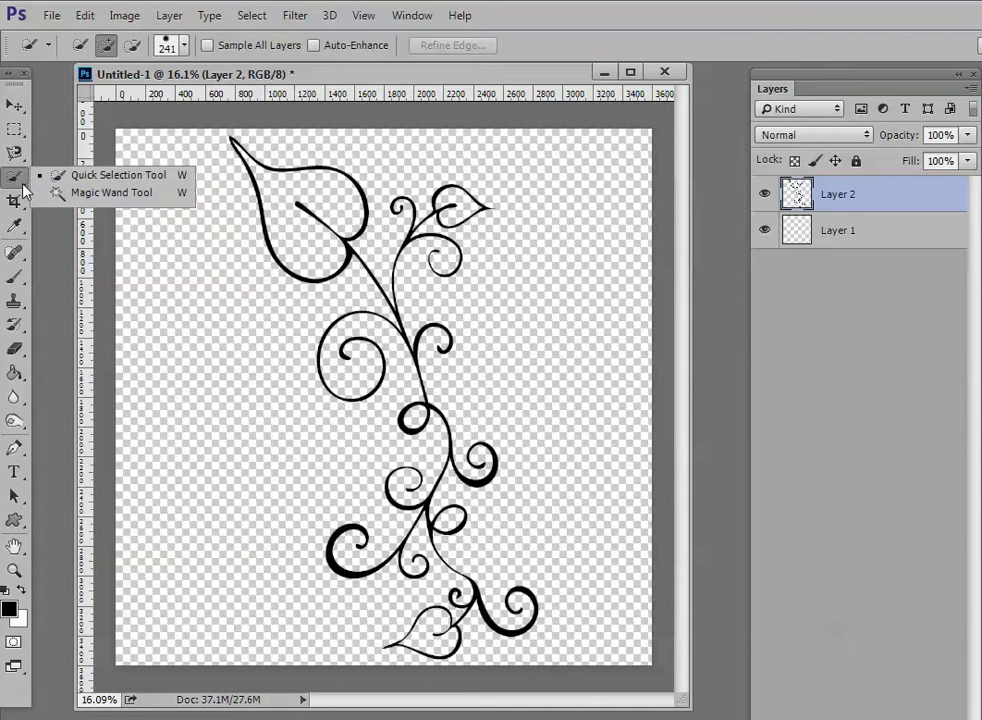
pyautogui.click(96, 201)
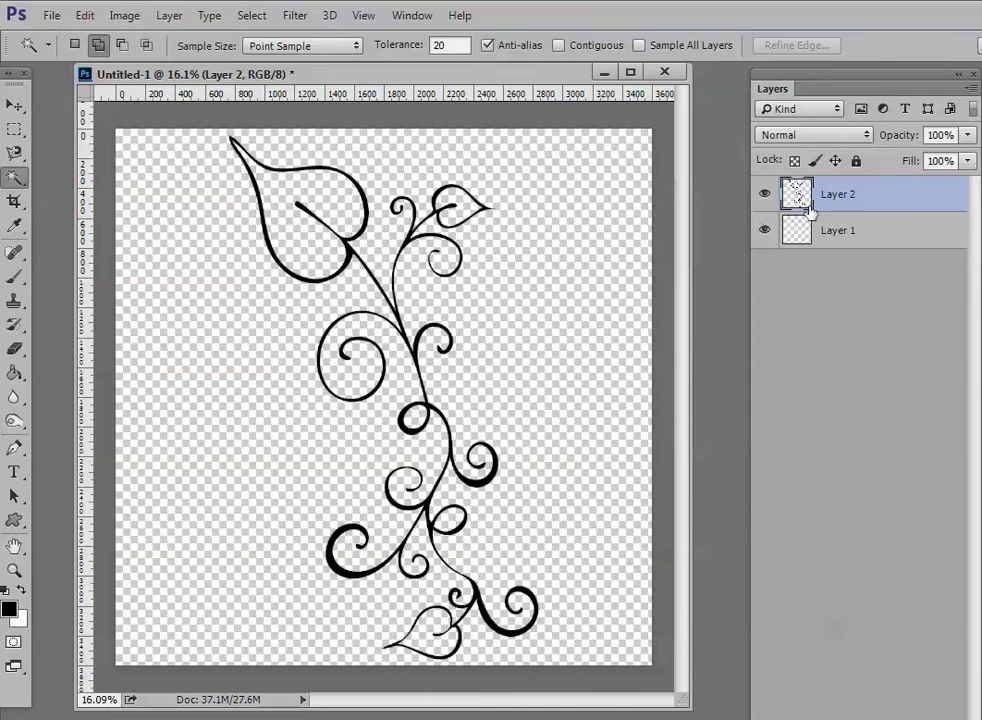
# Select the black doodle lines on Layer 2 with the Magic Wand, fill them with green 7abe00, and deselect
pyautogui.click(348, 257)
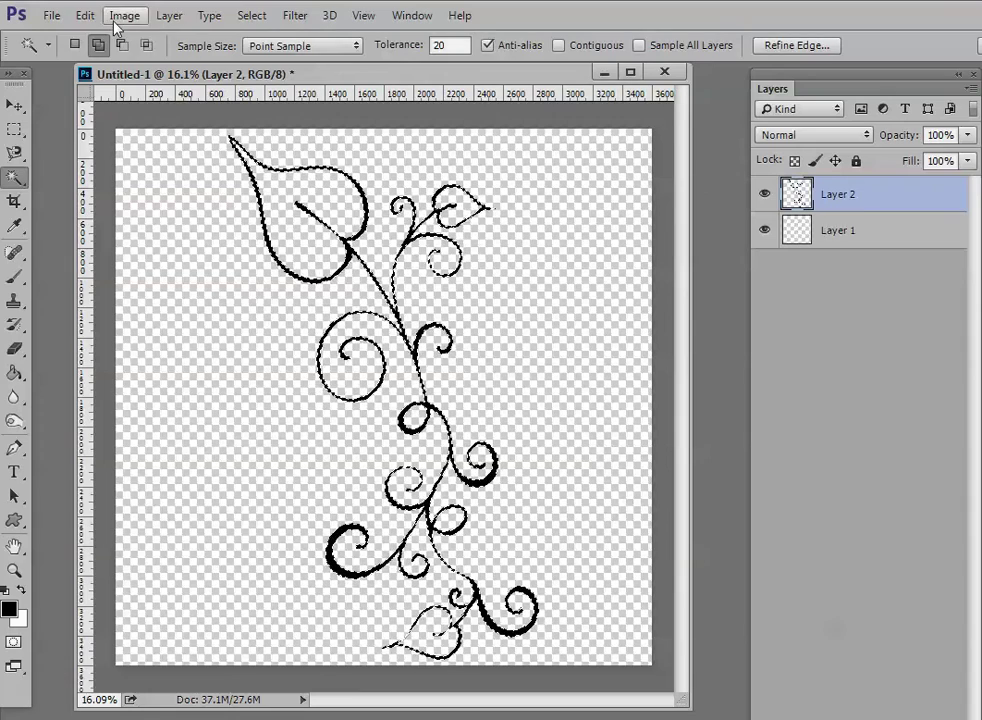
pyautogui.click(85, 15)
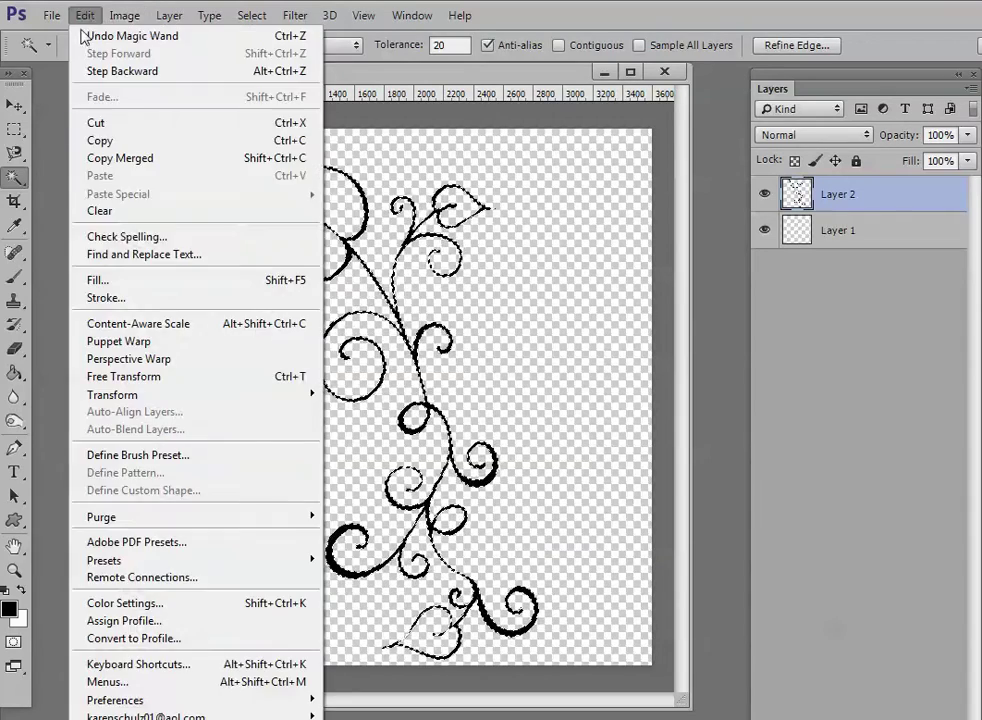
pyautogui.click(121, 280)
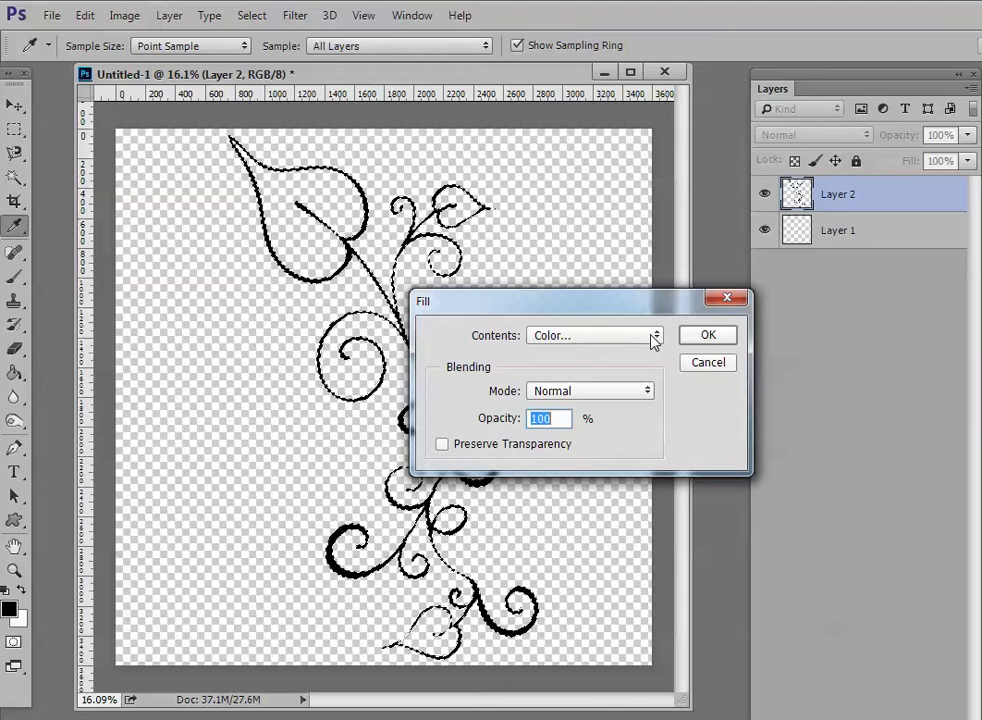
pyautogui.click(655, 340)
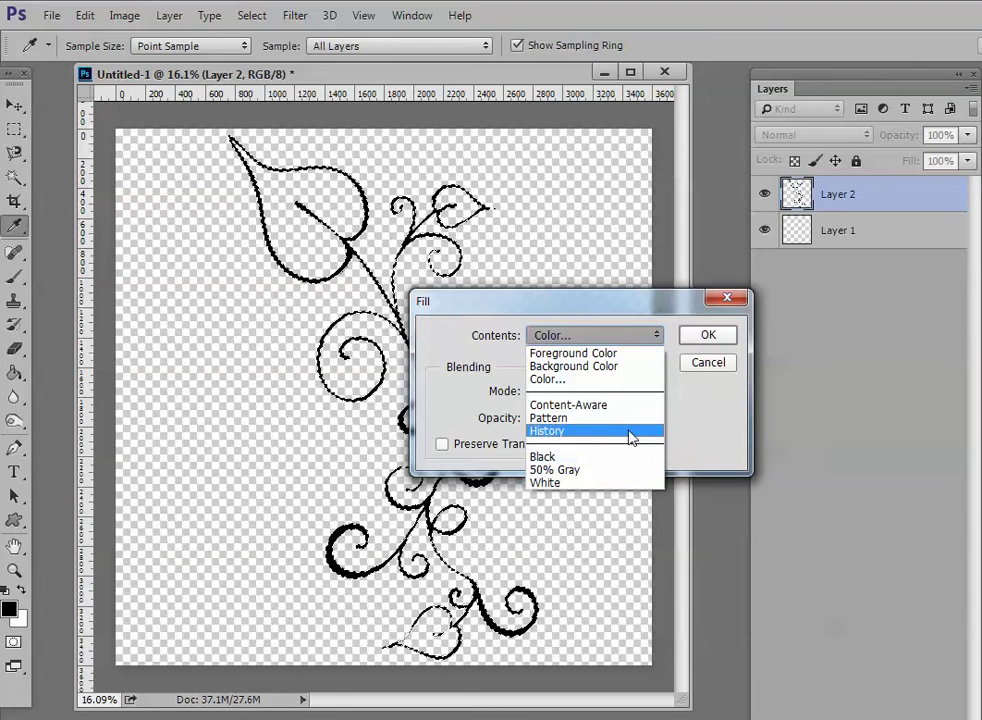
pyautogui.click(548, 382)
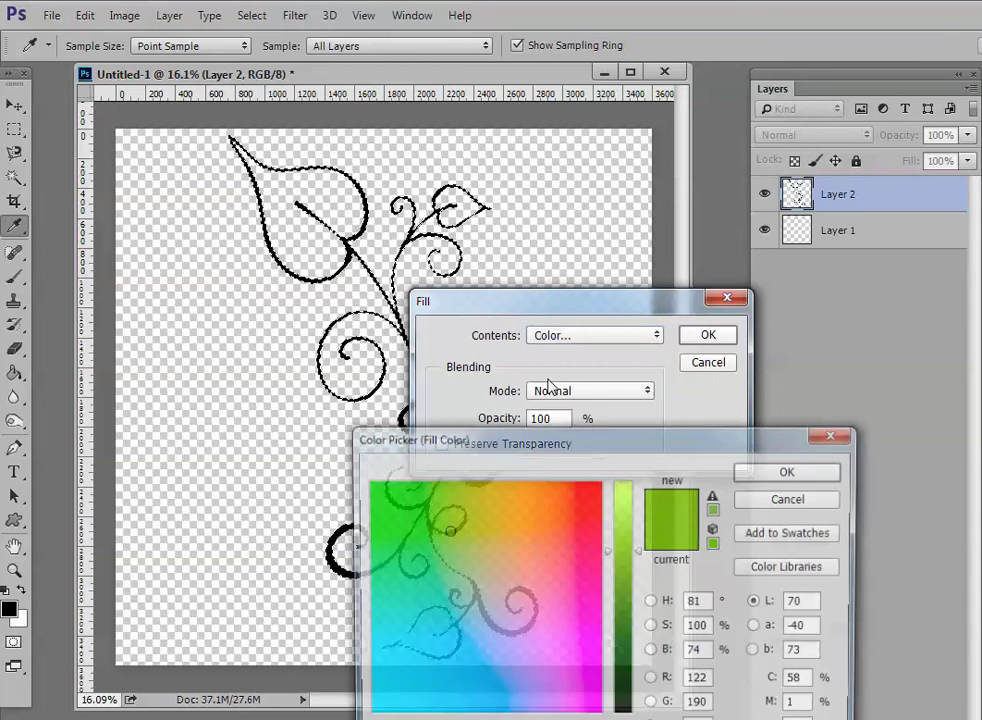
pyautogui.moveTo(638, 438); pyautogui.dragTo(479, 311)
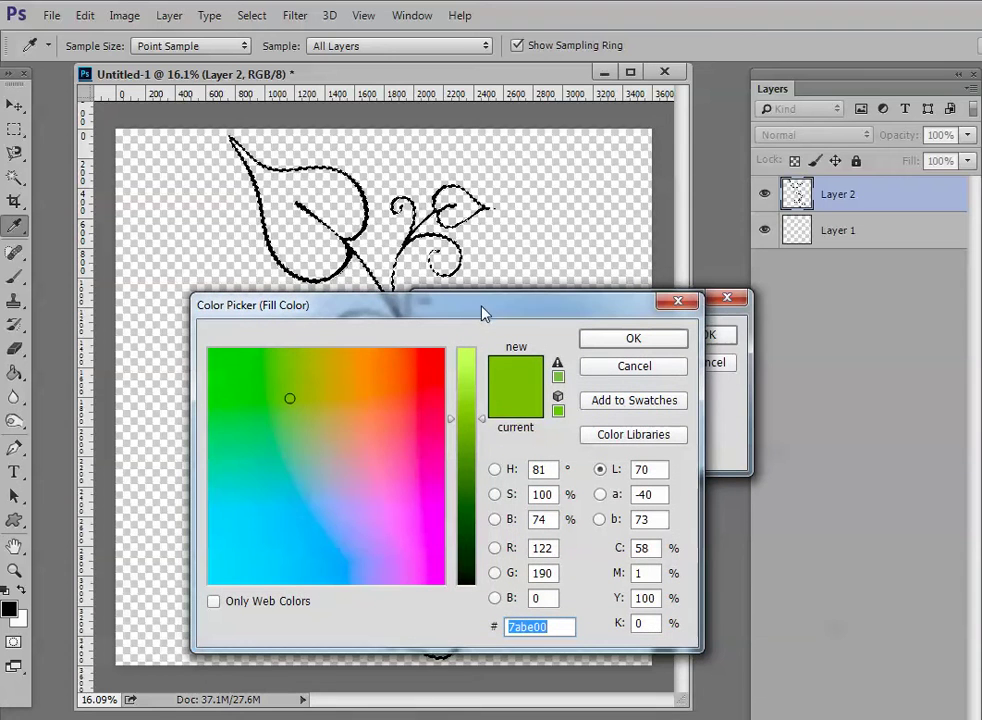
pyautogui.click(634, 340)
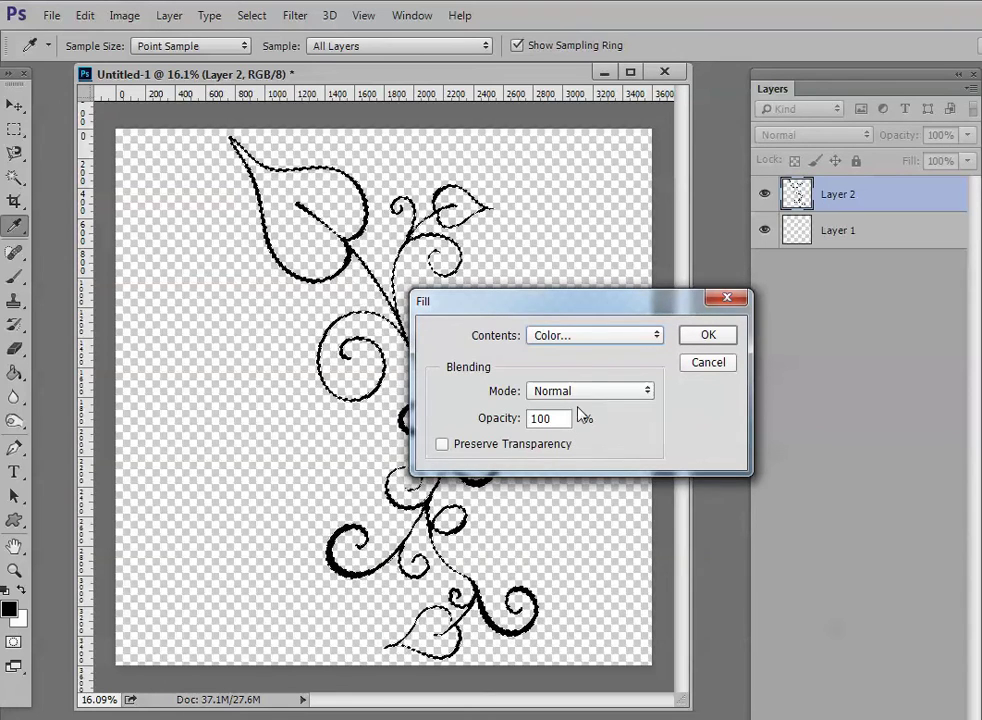
pyautogui.click(709, 336)
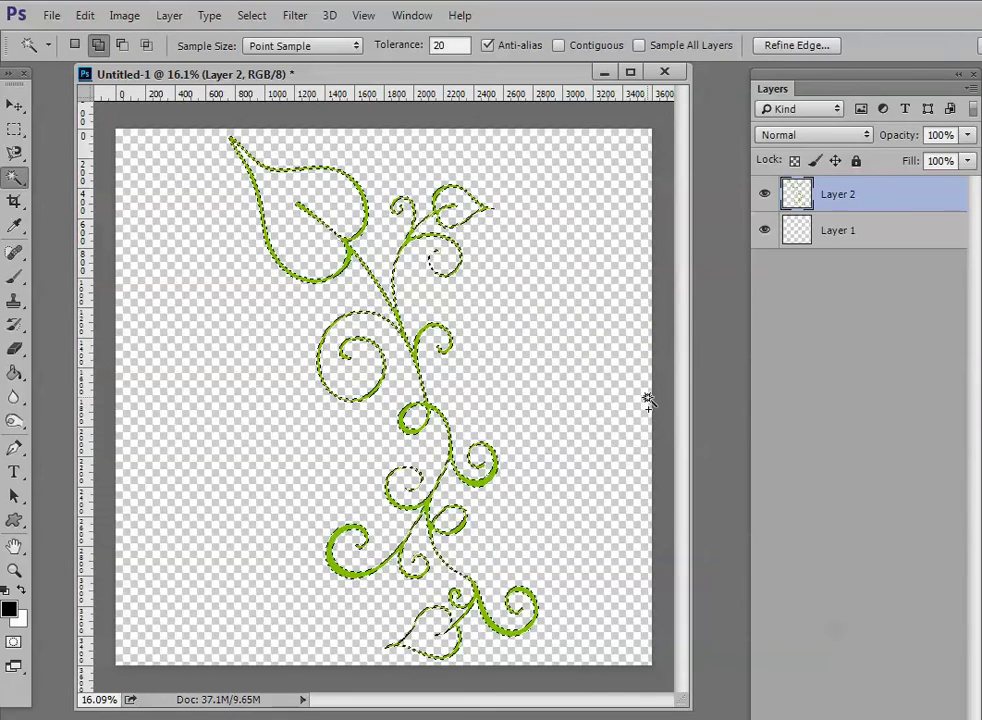
pyautogui.hotkey('ctrl', 'd')
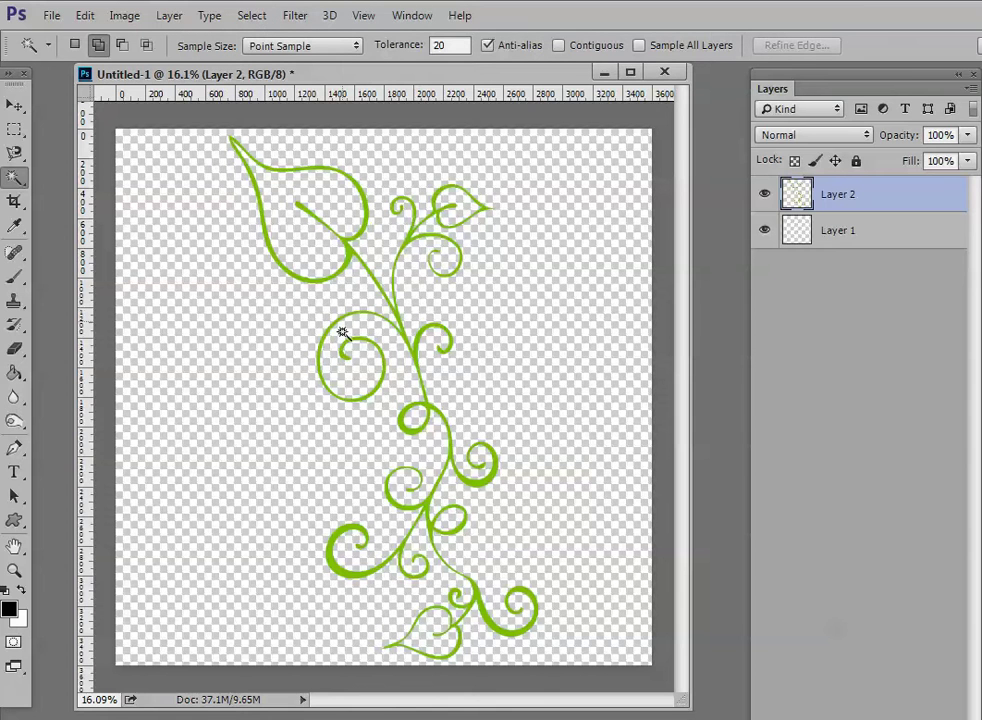
pyautogui.click(260, 20)
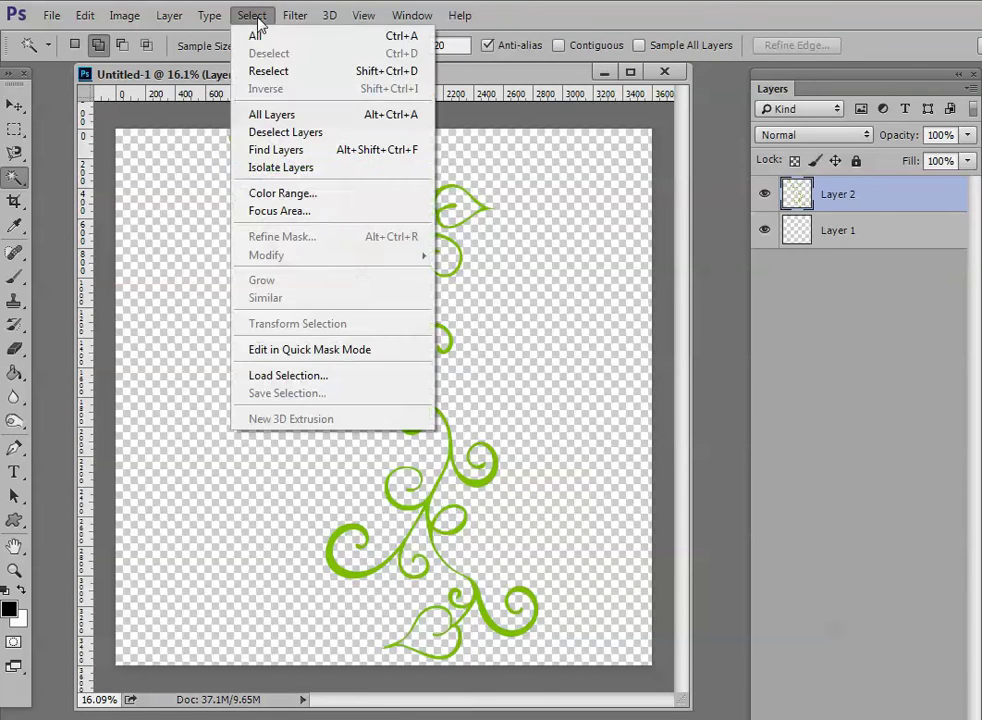
pyautogui.click(292, 193)
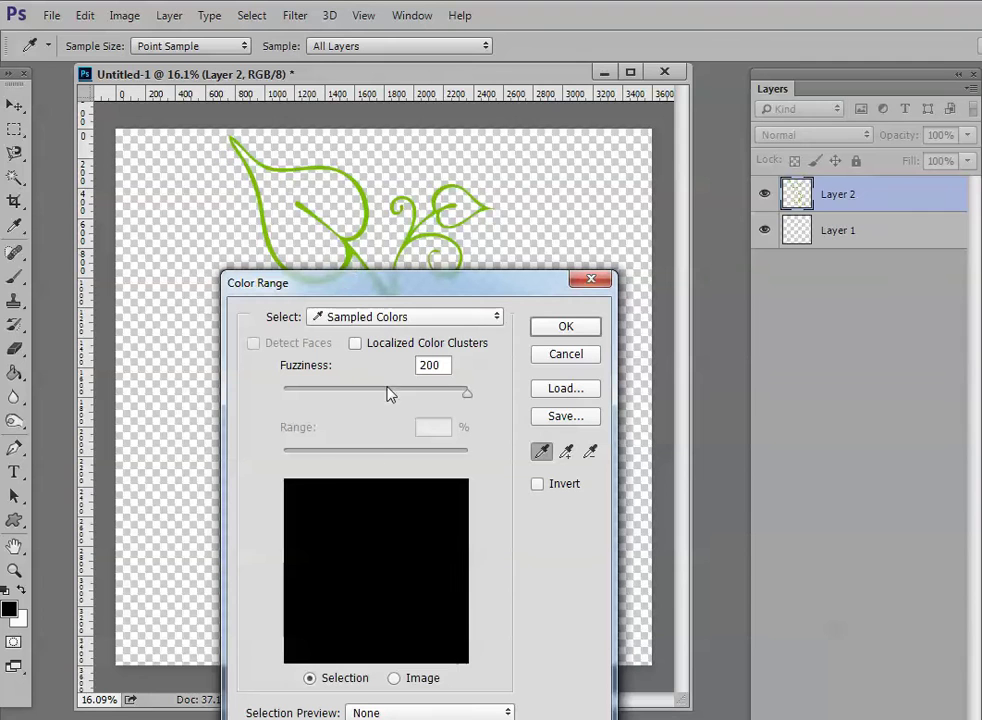
pyautogui.click(566, 355)
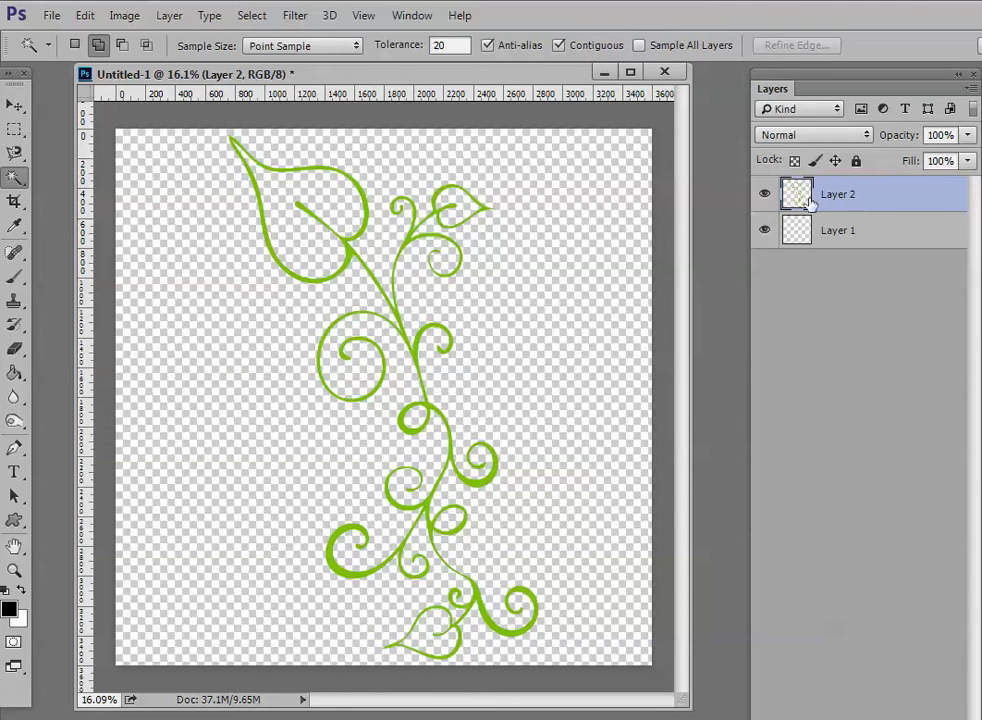
# Fill the interior of the large leaf on Layer 2 with the lighter green 9de029 and deselect it
pyautogui.click(330, 197)
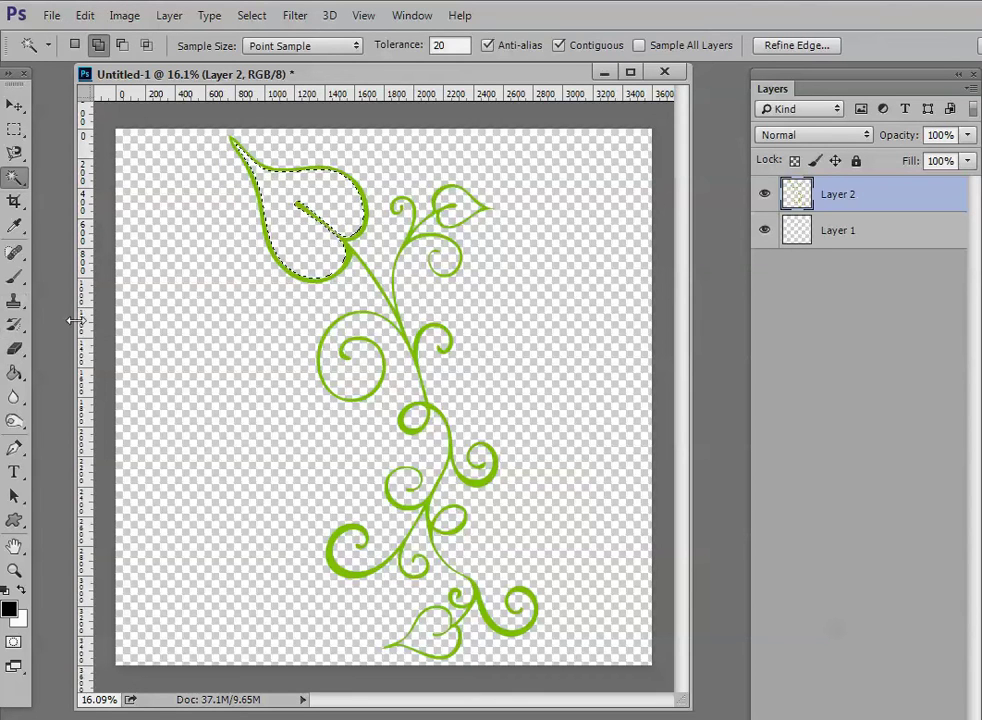
pyautogui.click(86, 16)
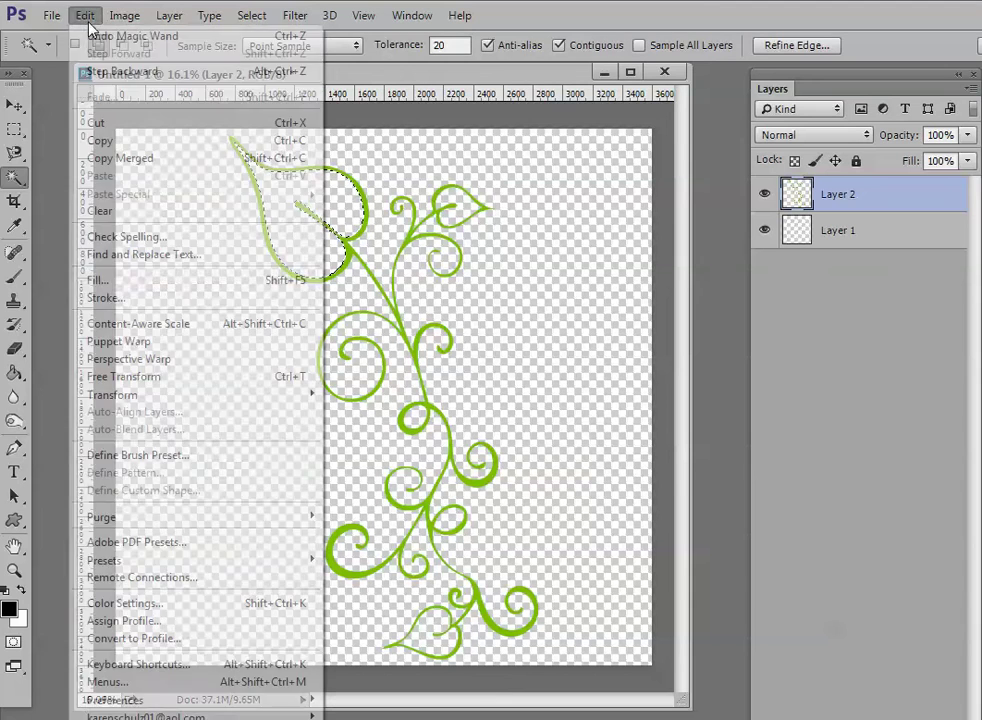
pyautogui.click(204, 282)
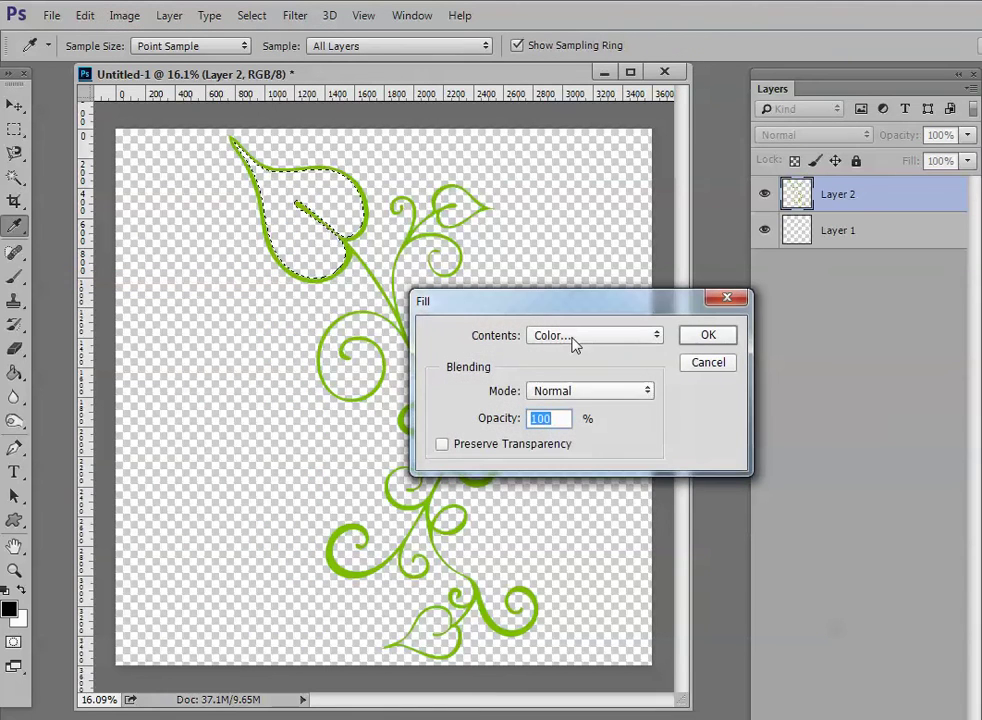
pyautogui.click(580, 337)
pyautogui.click(575, 379)
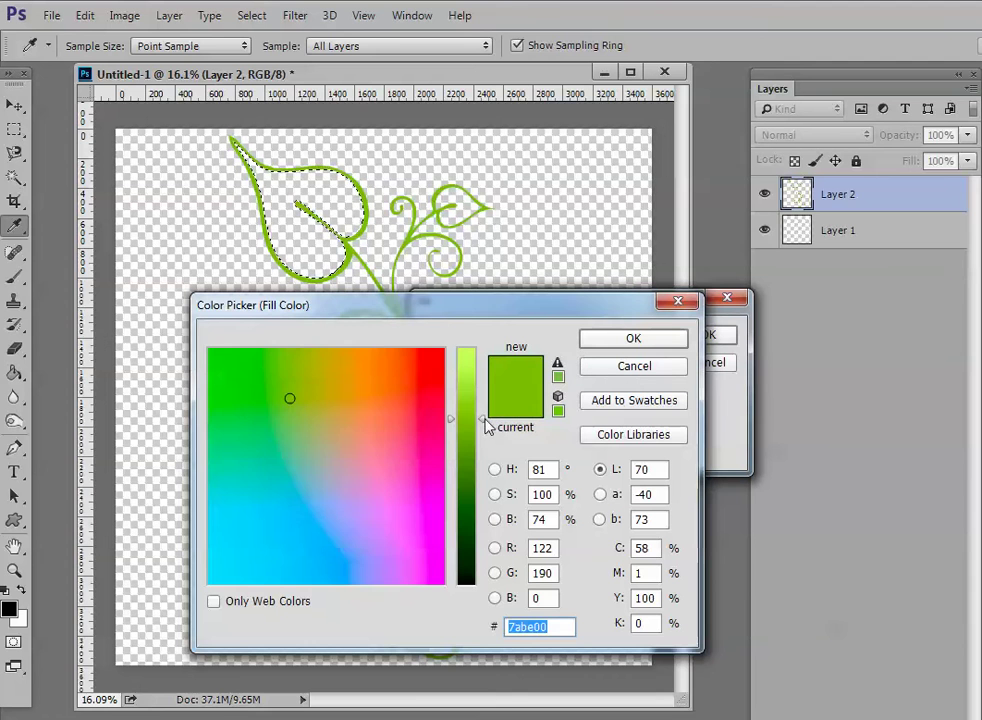
pyautogui.moveTo(487, 423); pyautogui.dragTo(486, 391)
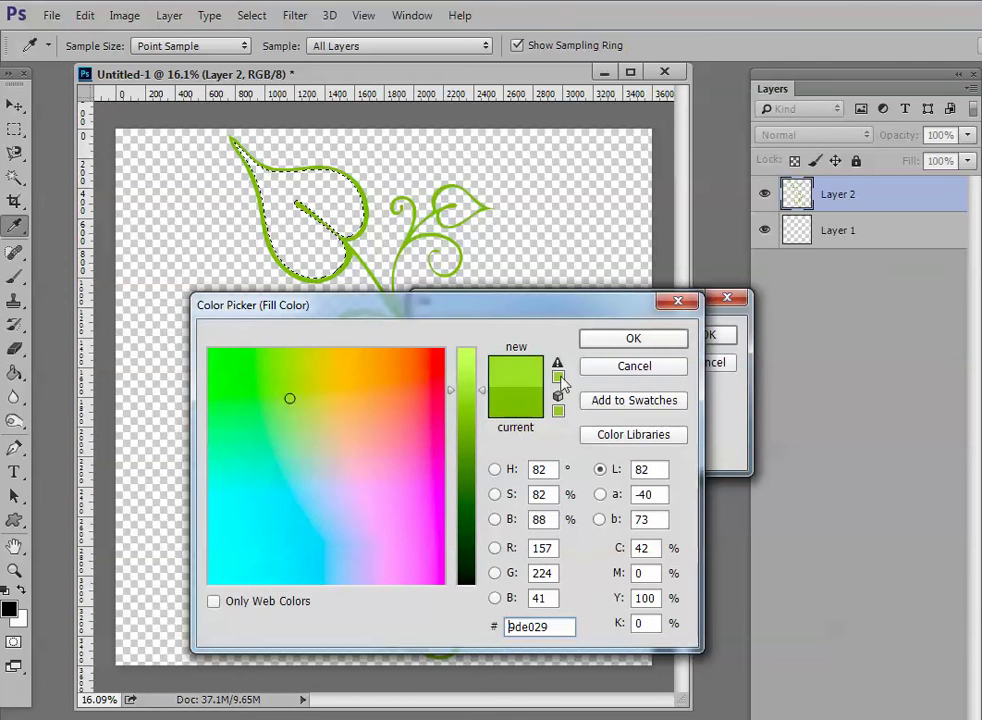
pyautogui.click(622, 338)
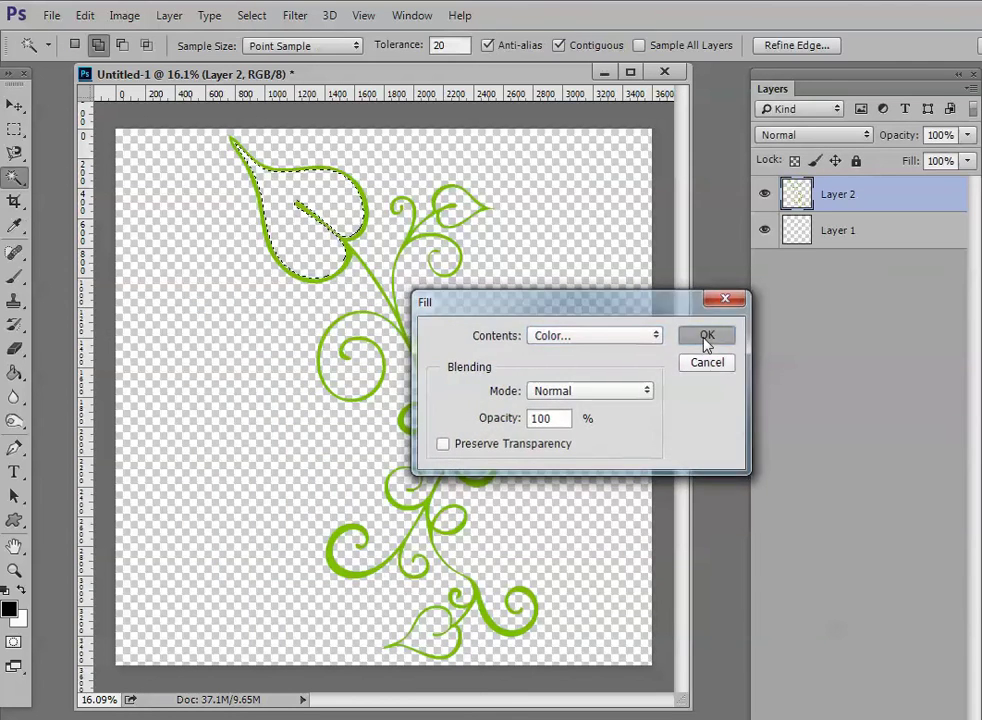
pyautogui.click(706, 338)
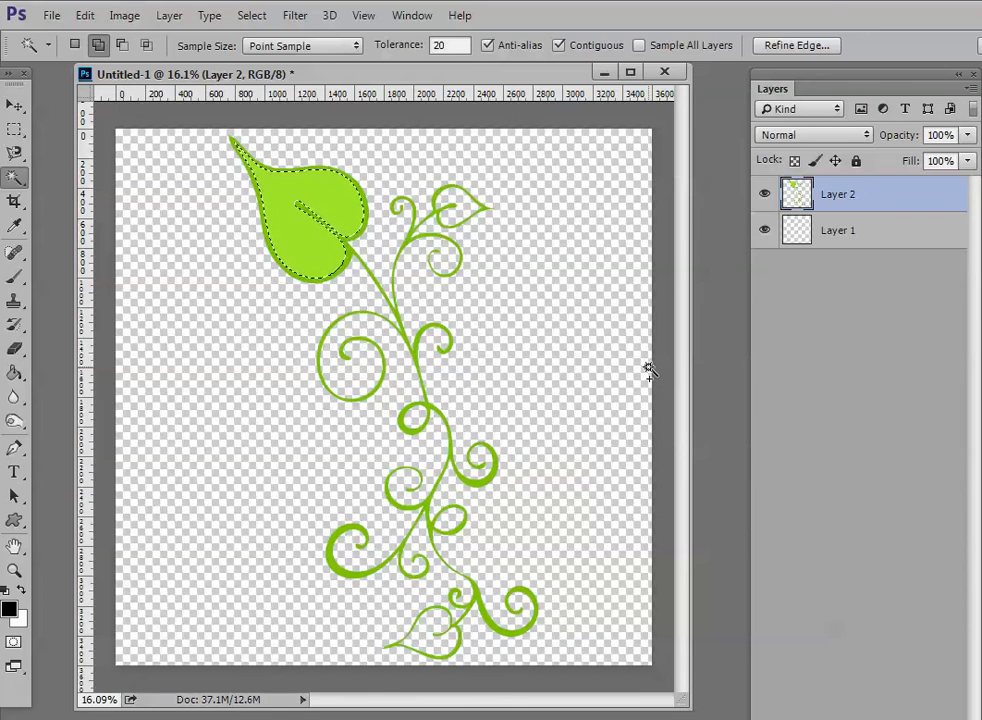
pyautogui.hotkey('ctrl', 'd')
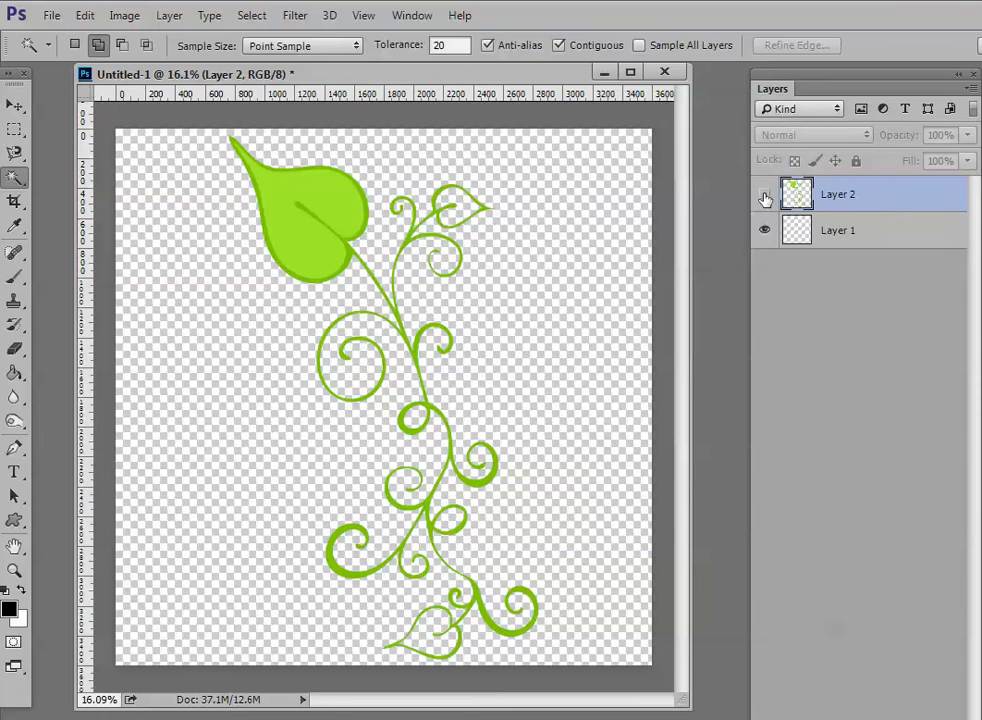
pyautogui.click(765, 195)
pyautogui.click(765, 195)
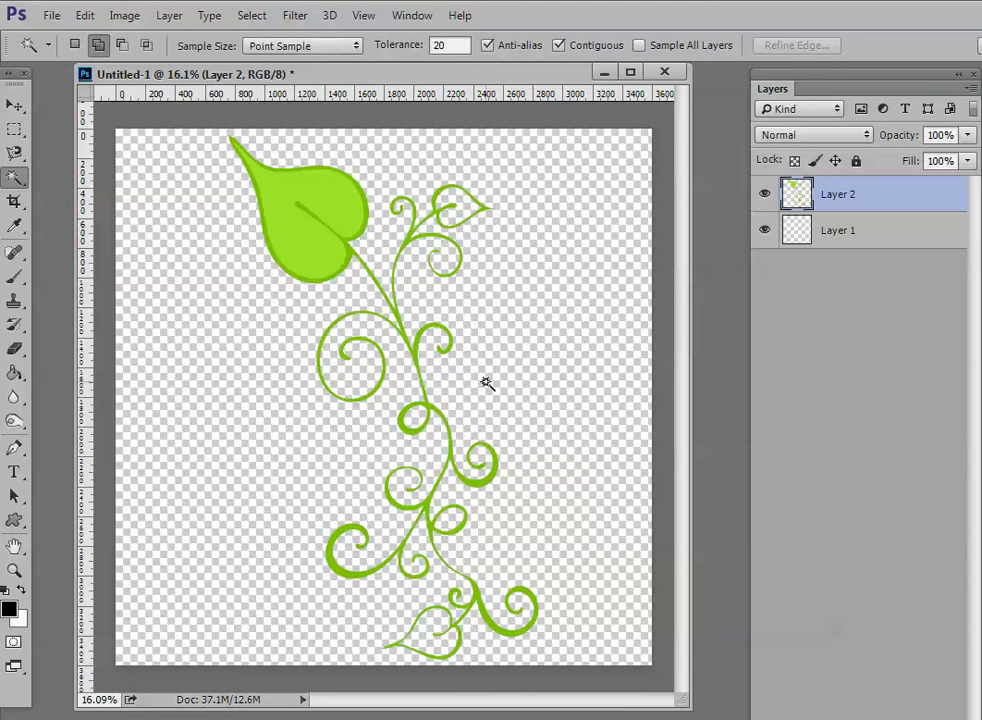
# Reselect the large leaf's interior, delete its light green fill from Layer 2, and deselect
pyautogui.hotkey('ctrl', 'shift', 'd')
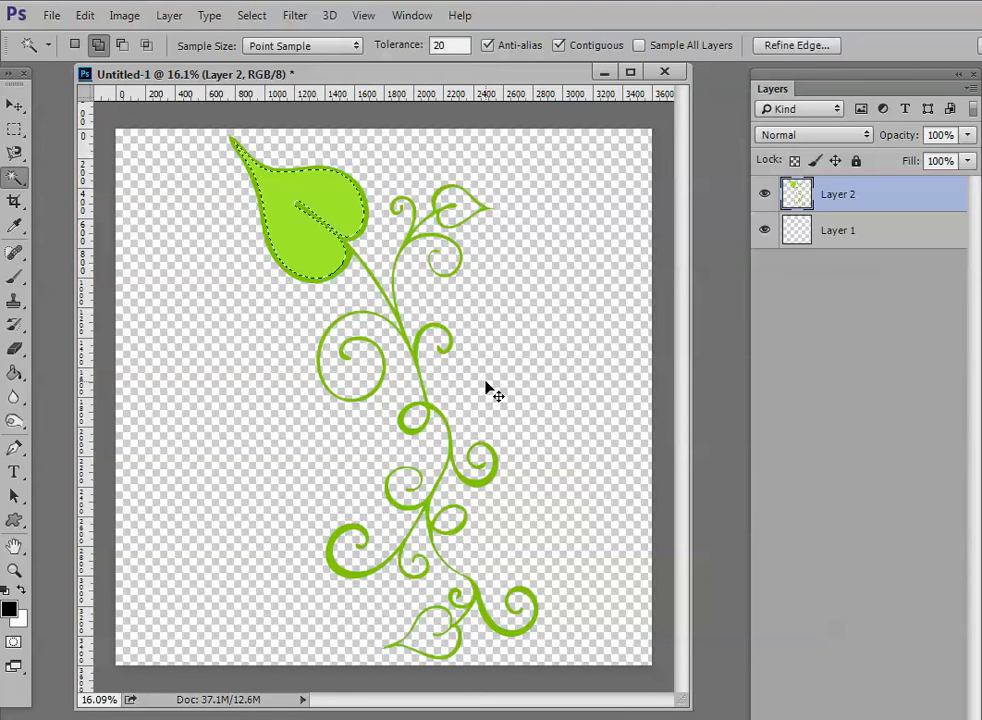
pyautogui.press('Delete')
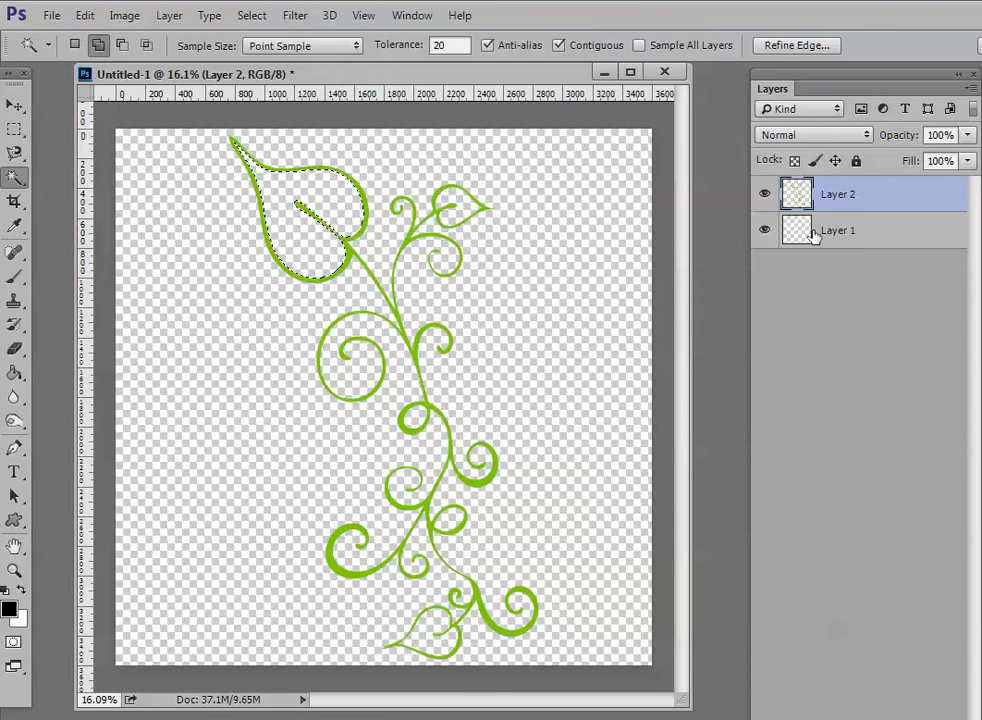
pyautogui.hotkey('ctrl', 'd')
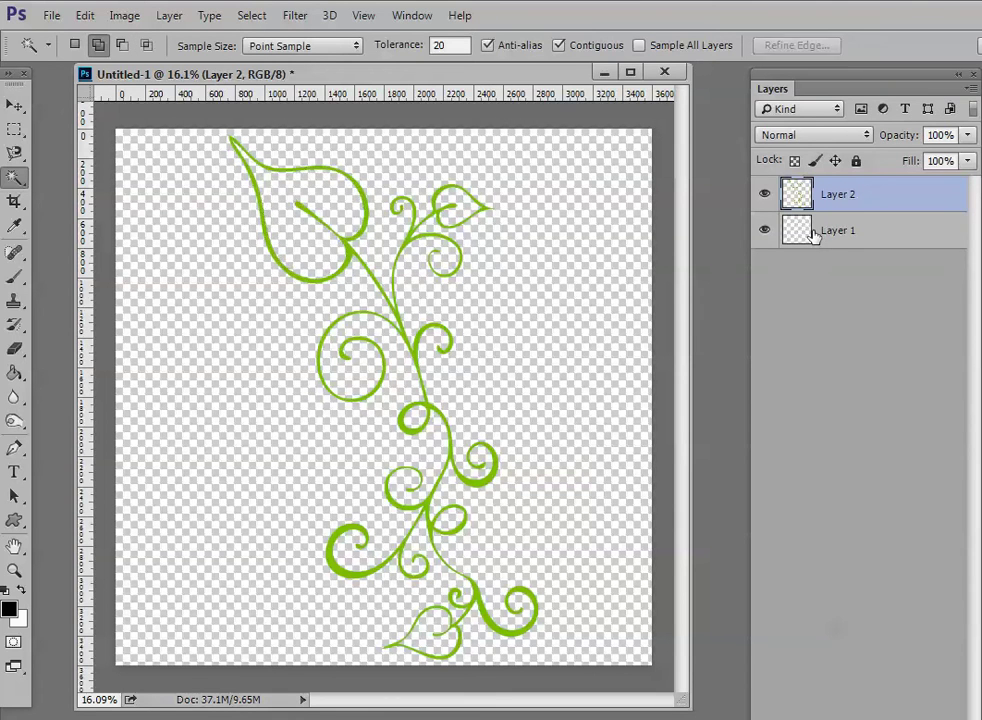
# Rename Layer 2, which holds the green line art, to "doodle"
pyautogui.doubleClick(852, 196)
pyautogui.write('doddle')
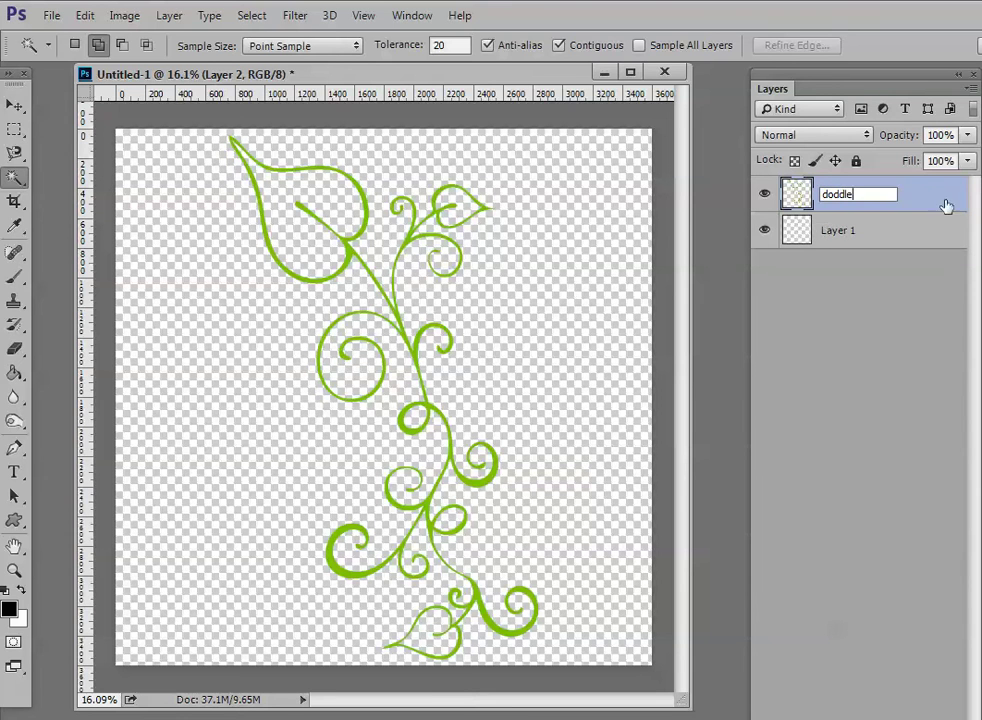
pyautogui.press('Return')
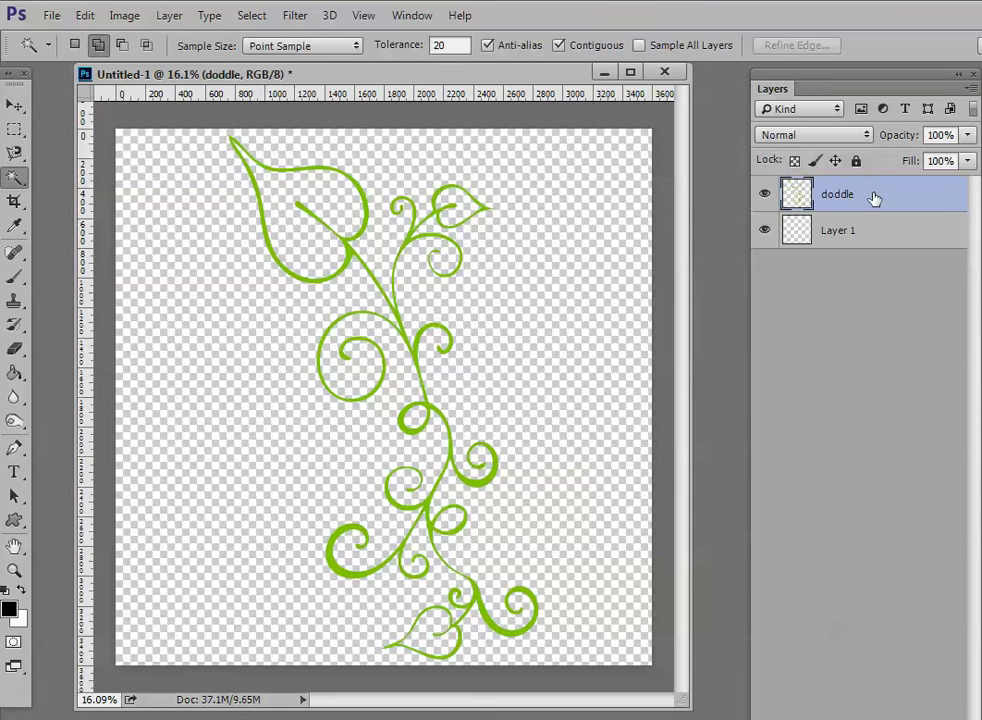
pyautogui.doubleClick(836, 196)
pyautogui.write('doddle')
pyautogui.press('Return')
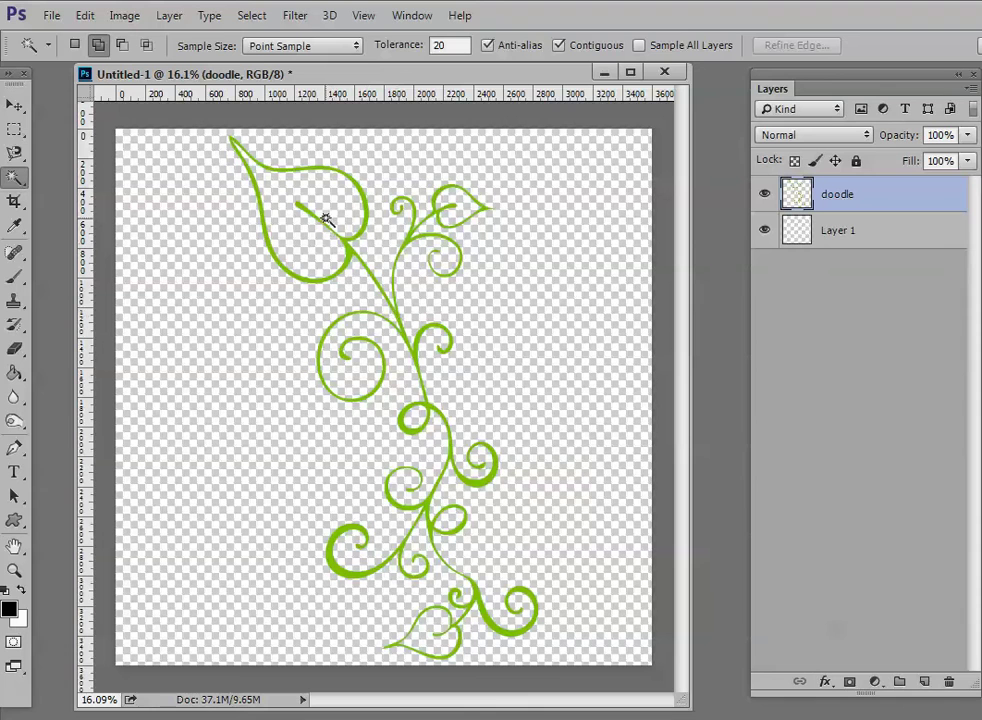
# Add three new empty layers above the doodle layer
pyautogui.click(925, 682)
pyautogui.click(925, 682)
pyautogui.click(925, 682)
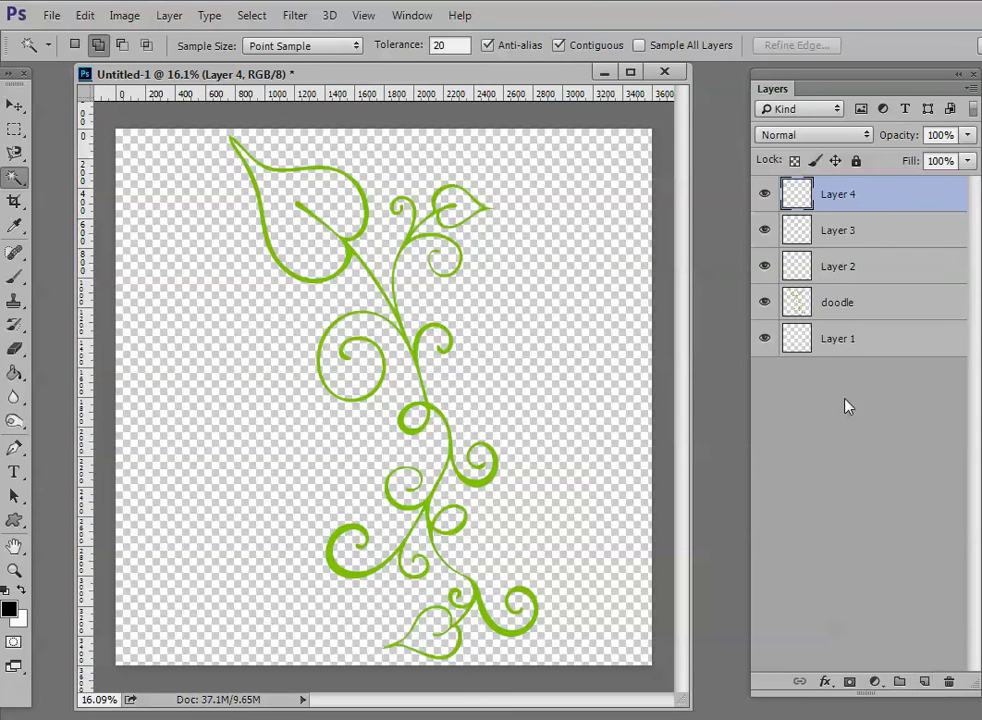
# Rename the three empty layers above the doodle layer, from lowest to highest, as "#1", "#2" and "#3"
pyautogui.doubleClick(835, 266)
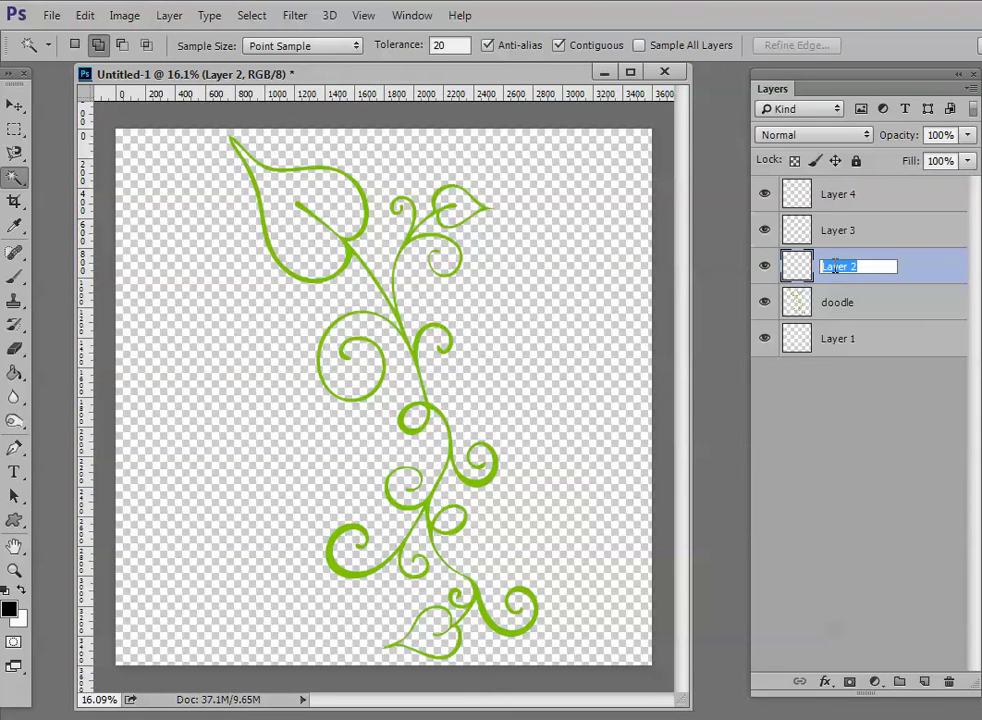
pyautogui.write('#')
pyautogui.hotkey('shift', 'Tab')
pyautogui.write('#')
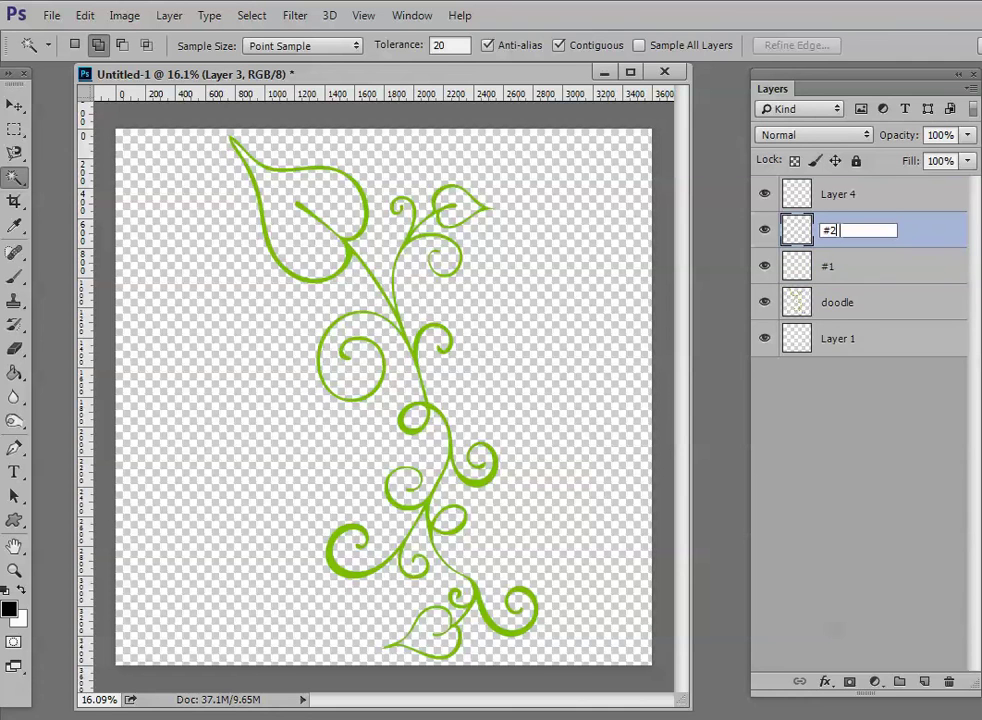
pyautogui.write('2')
pyautogui.click(855, 193)
pyautogui.doubleClick(843, 193)
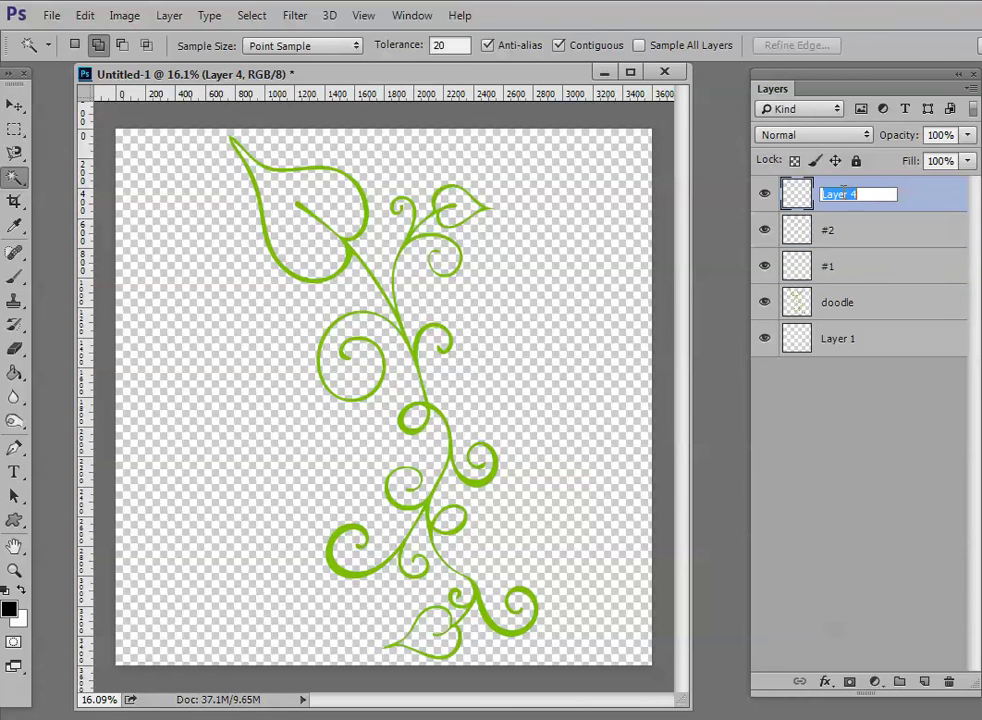
pyautogui.write('#')
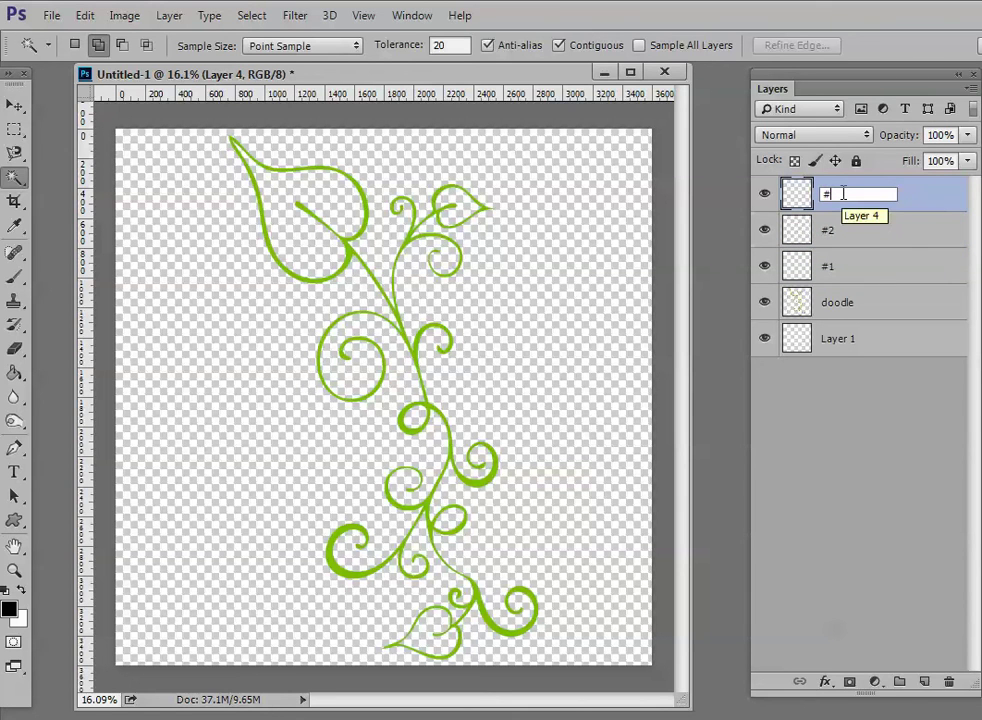
pyautogui.write('3')
pyautogui.press('Return')
# Select the interior of the large leaf with the Magic Wand, working from the doodle layer
pyautogui.click(886, 315)
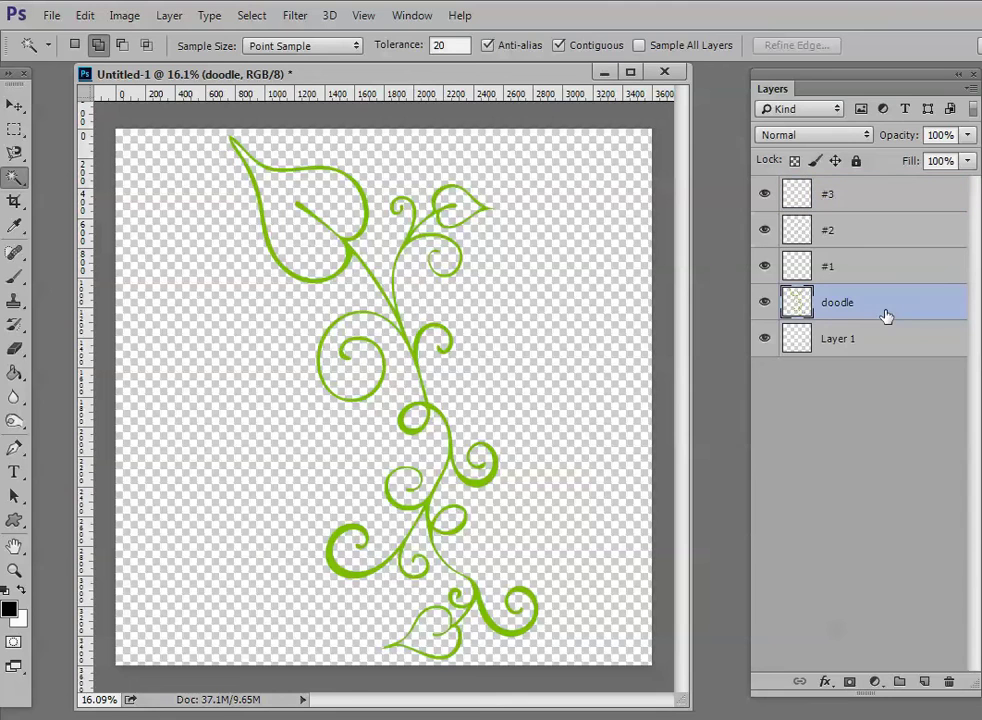
pyautogui.click(17, 178)
pyautogui.click(100, 192)
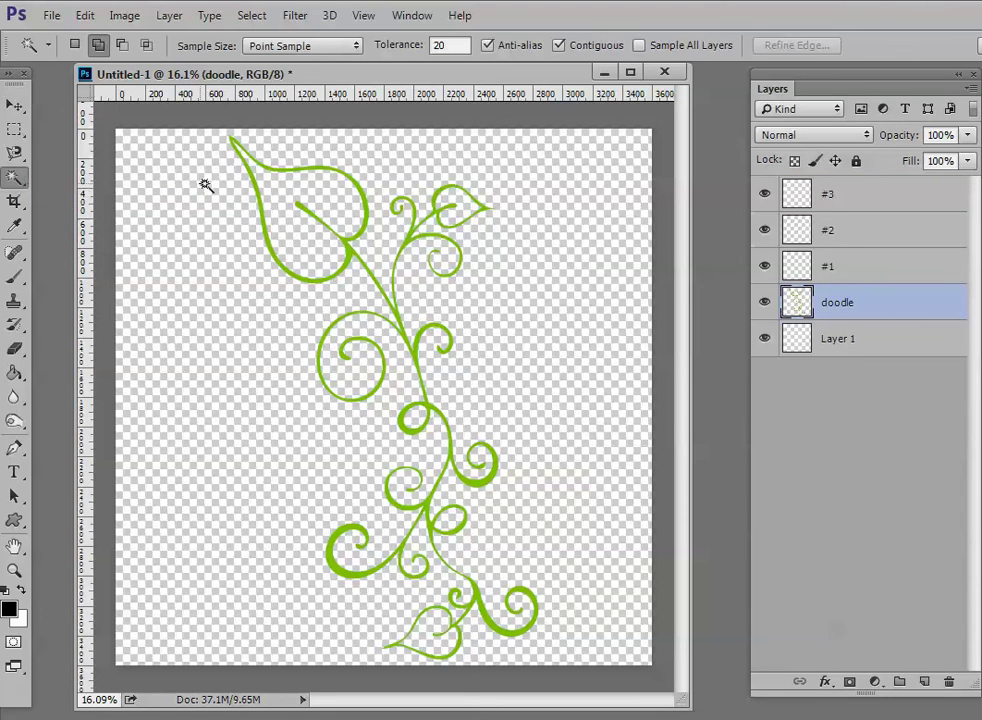
pyautogui.click(276, 193)
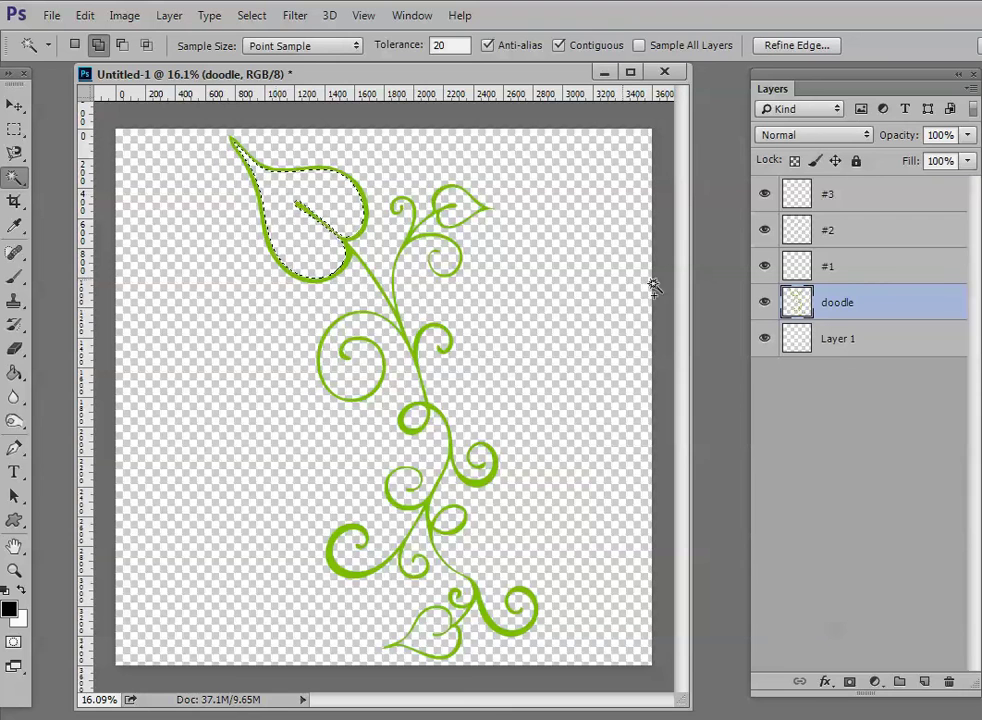
# Fill the selected leaf interior on layer #1 with the lighter green 9de029 at 100% opacity, and deselect it
pyautogui.click(869, 270)
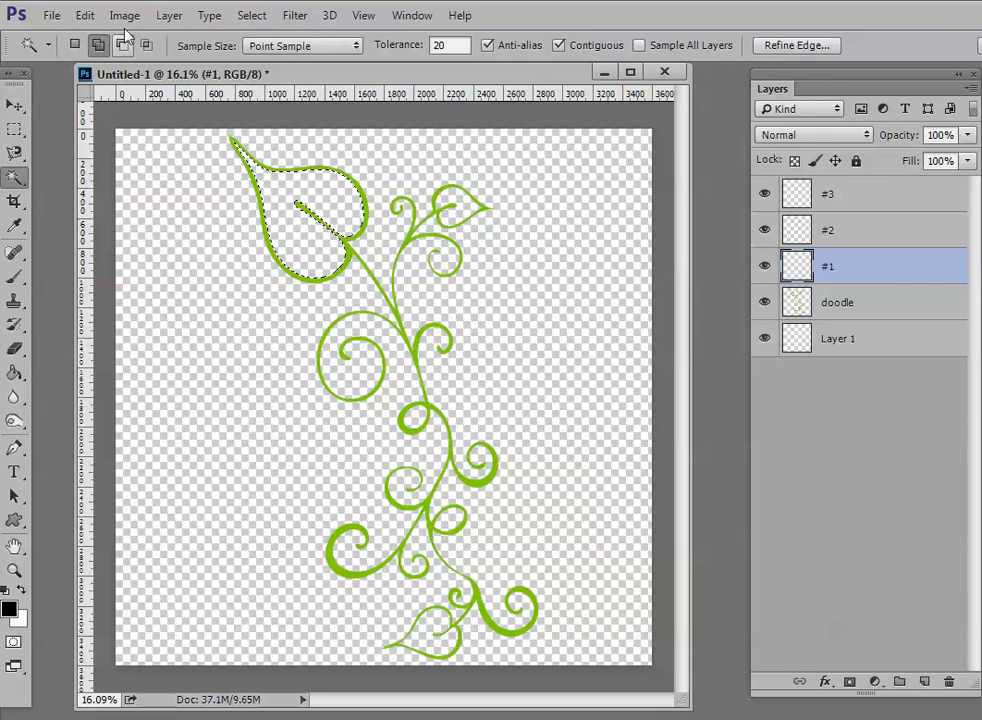
pyautogui.click(84, 15)
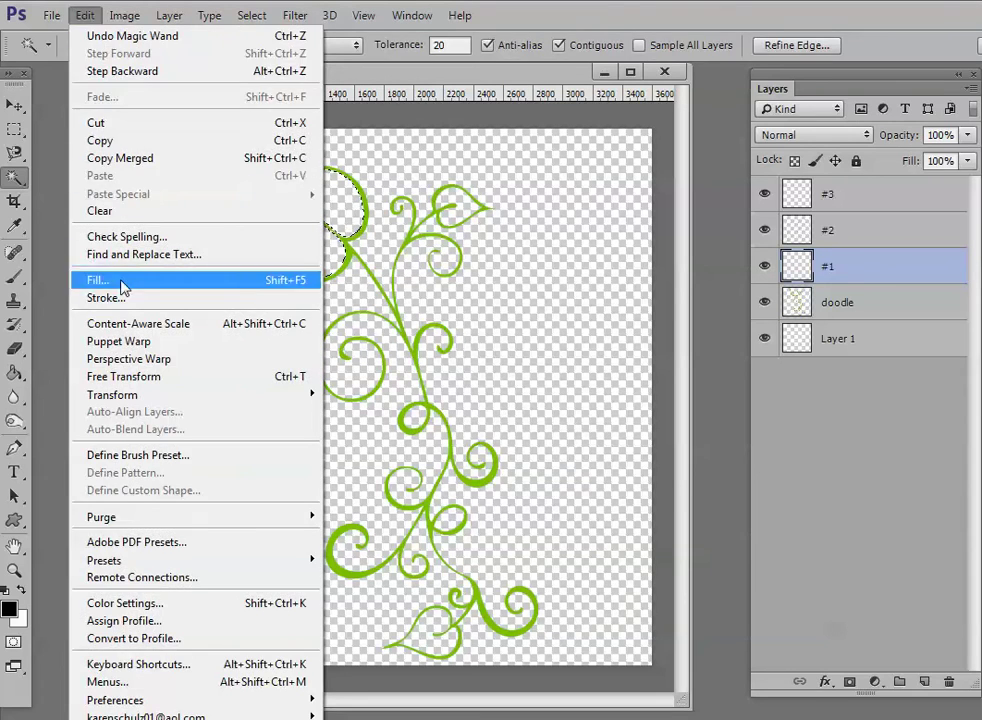
pyautogui.click(125, 283)
pyautogui.click(590, 335)
pyautogui.click(546, 384)
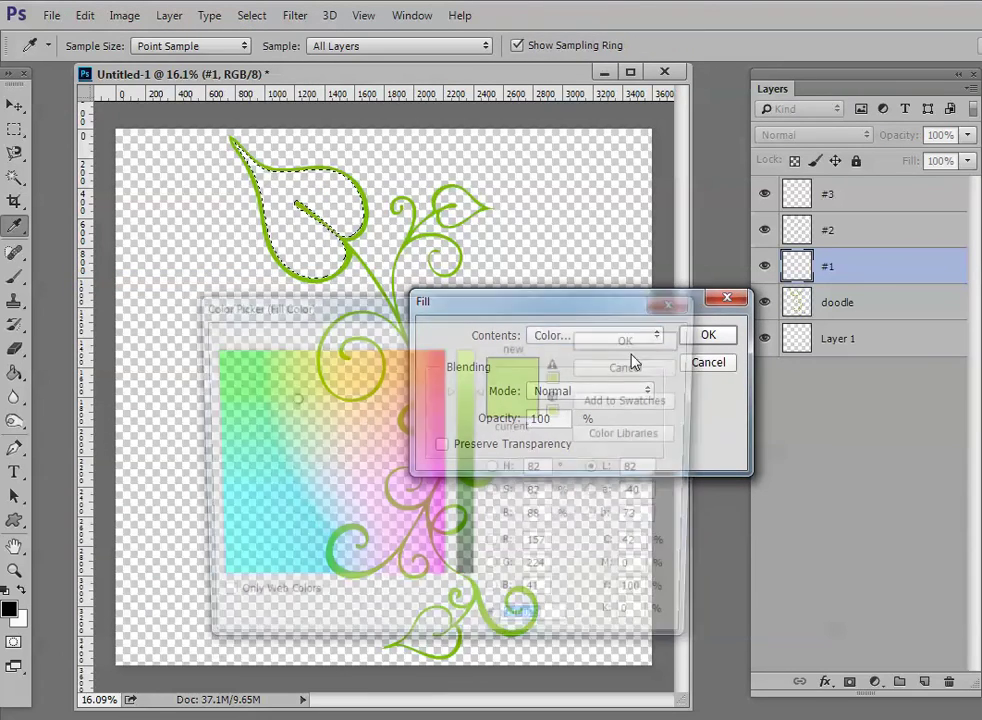
pyautogui.click(638, 340)
pyautogui.click(713, 342)
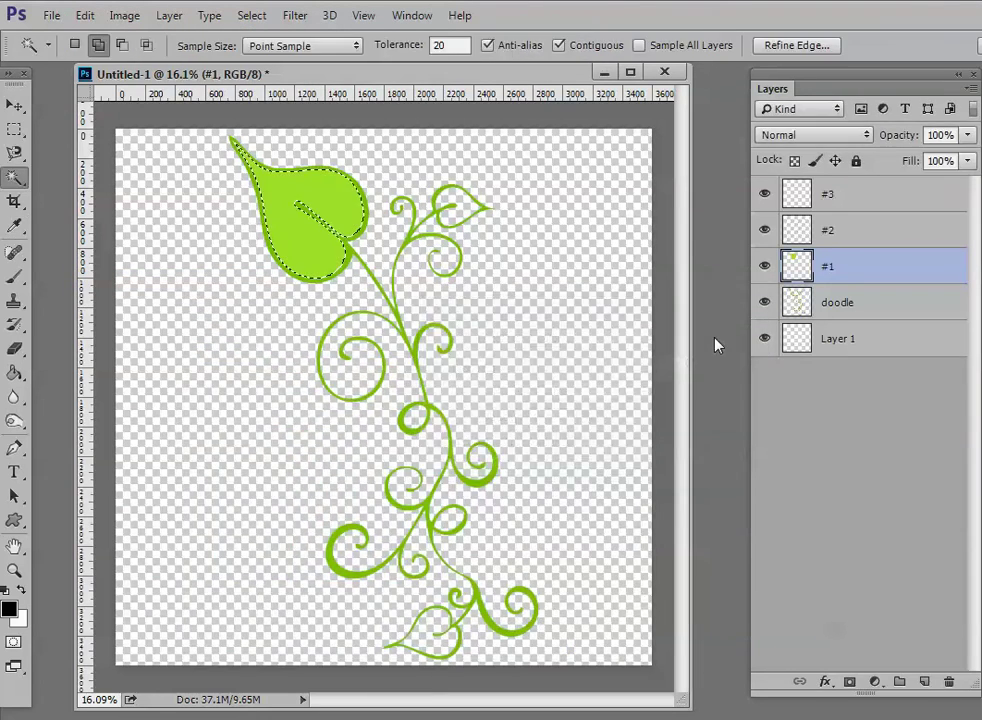
pyautogui.hotkey('ctrl', 'd')
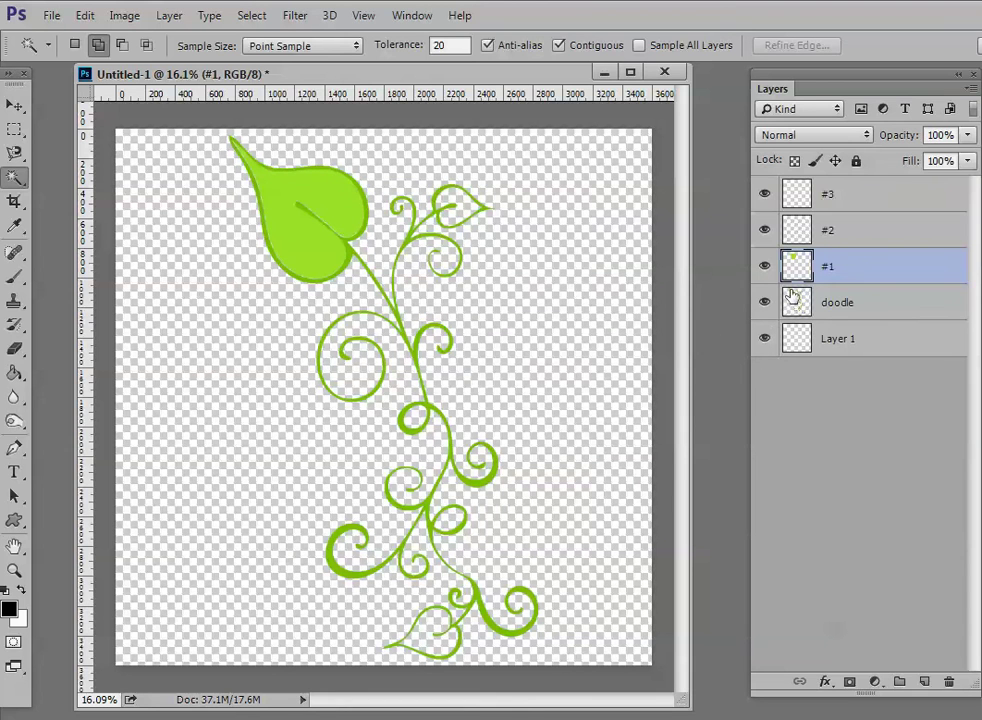
# Hide and show layer #1 and the doodle layer one at a time to check that fill and line art are separate
pyautogui.click(765, 267)
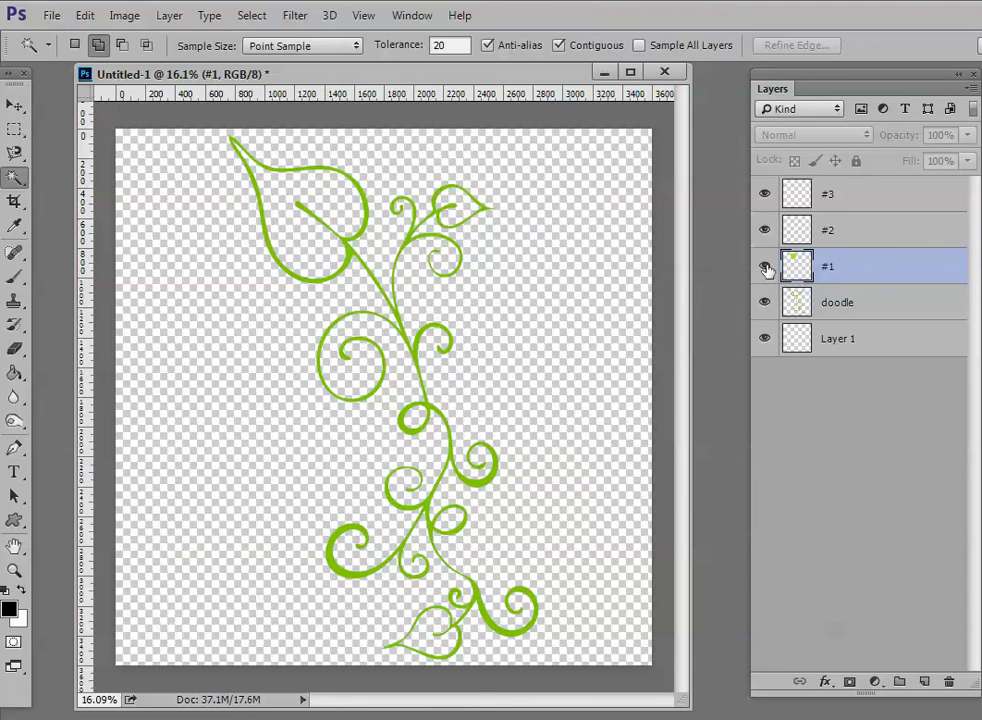
pyautogui.click(765, 267)
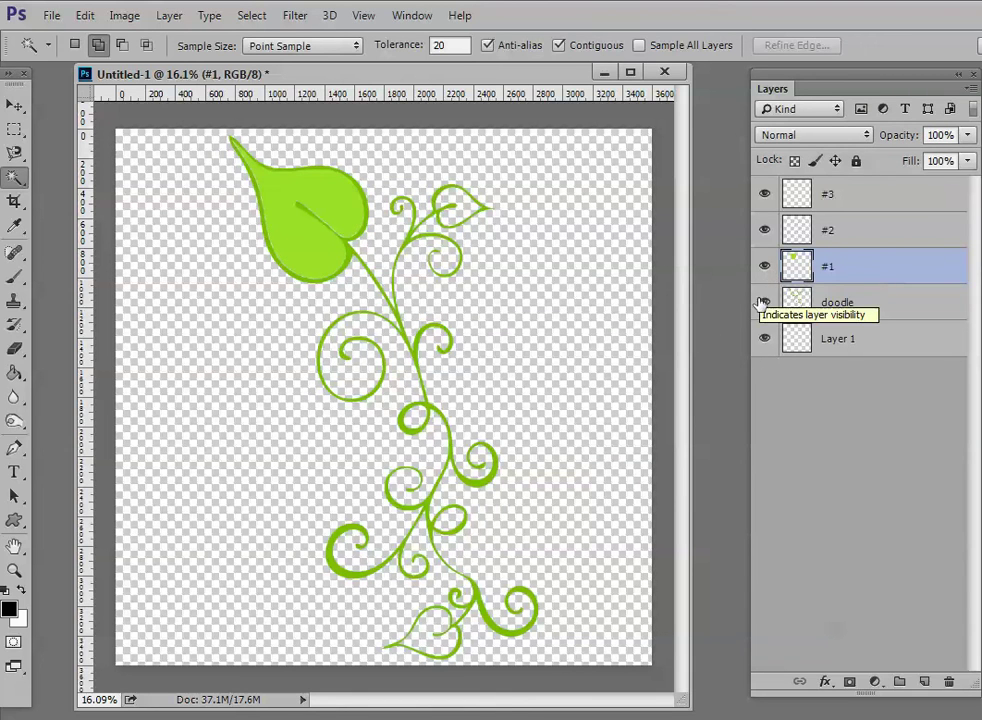
pyautogui.click(764, 303)
pyautogui.click(764, 303)
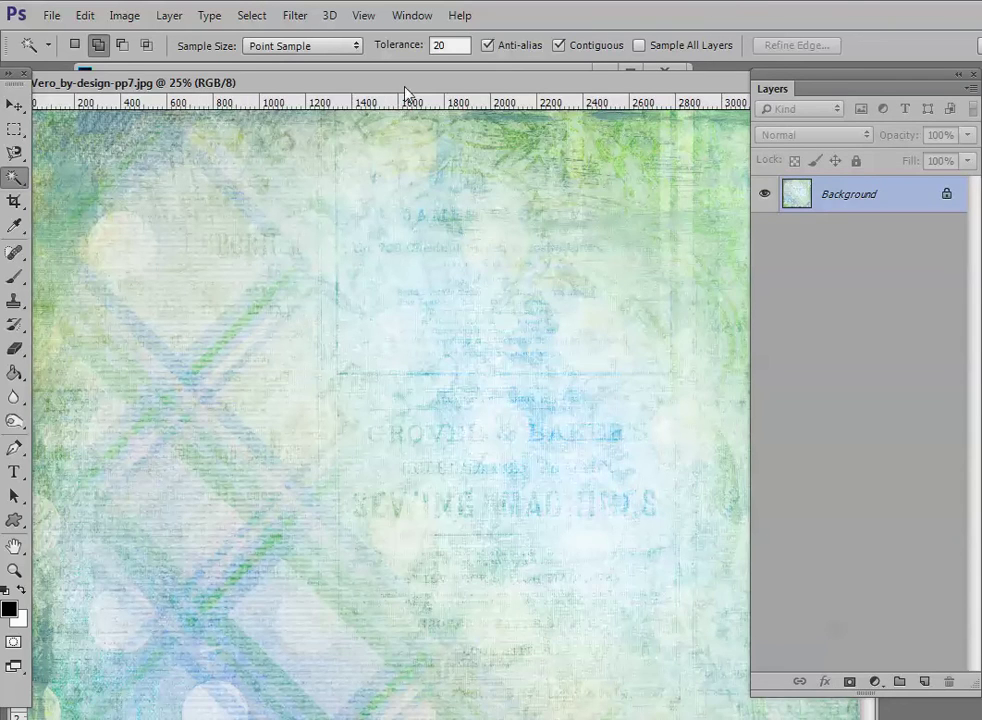
# Copy the patterned paper Vero_by-design-pp7.jpg into the doodle document directly above layer #1, covering the canvas, and close the paper's file
pyautogui.moveTo(403, 92); pyautogui.dragTo(497, 422)
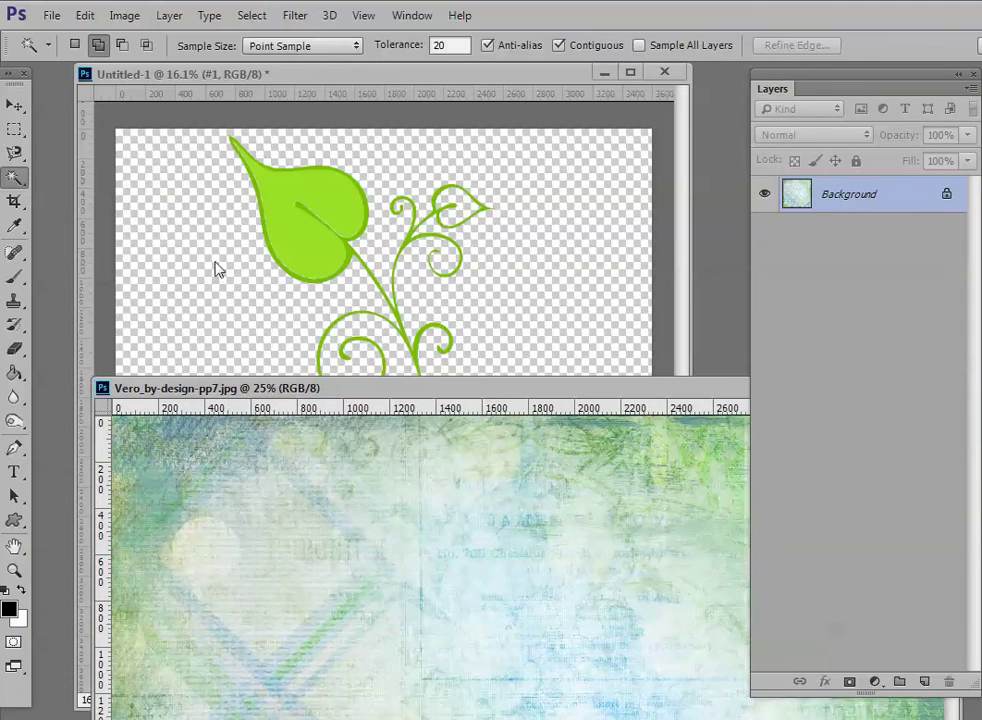
pyautogui.click(14, 104)
pyautogui.moveTo(368, 515); pyautogui.dragTo(587, 340)
pyautogui.moveTo(712, 398); pyautogui.dragTo(306, 436)
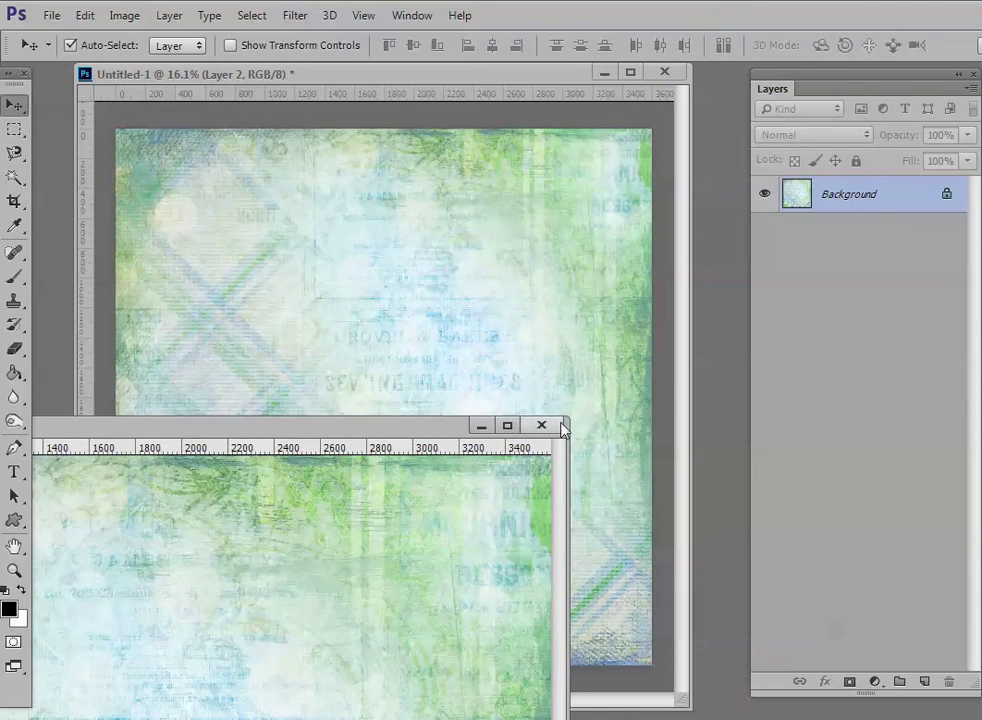
pyautogui.click(542, 426)
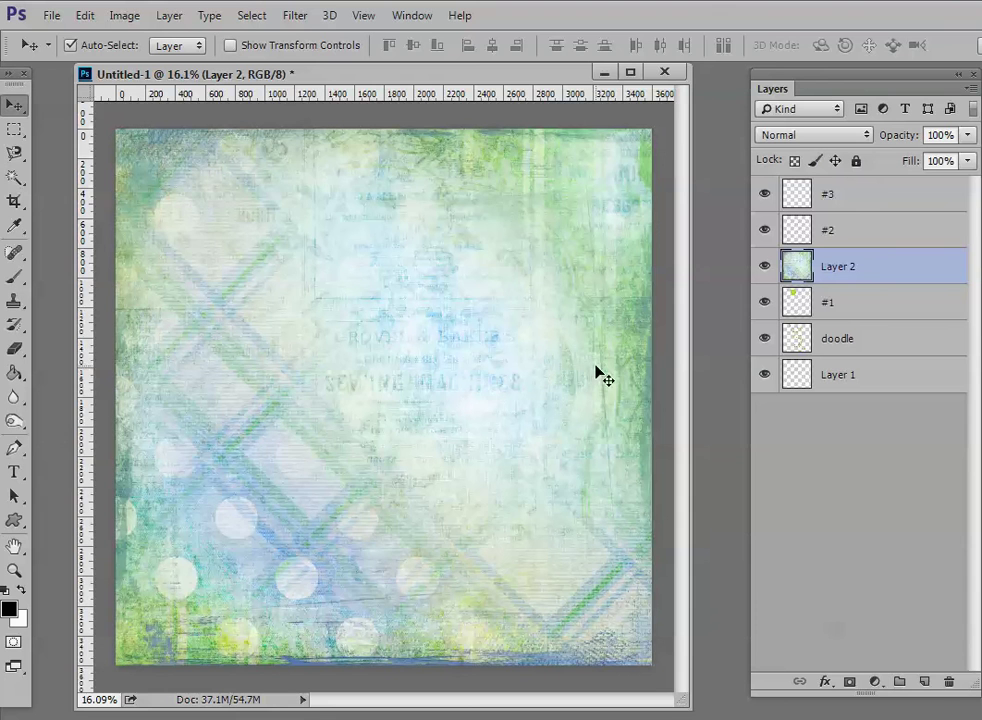
# Clip the patterned paper layer to the leaf fill on layer #1 and shift the paper slightly within the leaf
pyautogui.moveTo(589, 199)
pyautogui.mouseDown()
pyautogui.moveTo(373, 346)
pyautogui.moveTo(344, 404)
pyautogui.mouseUp()
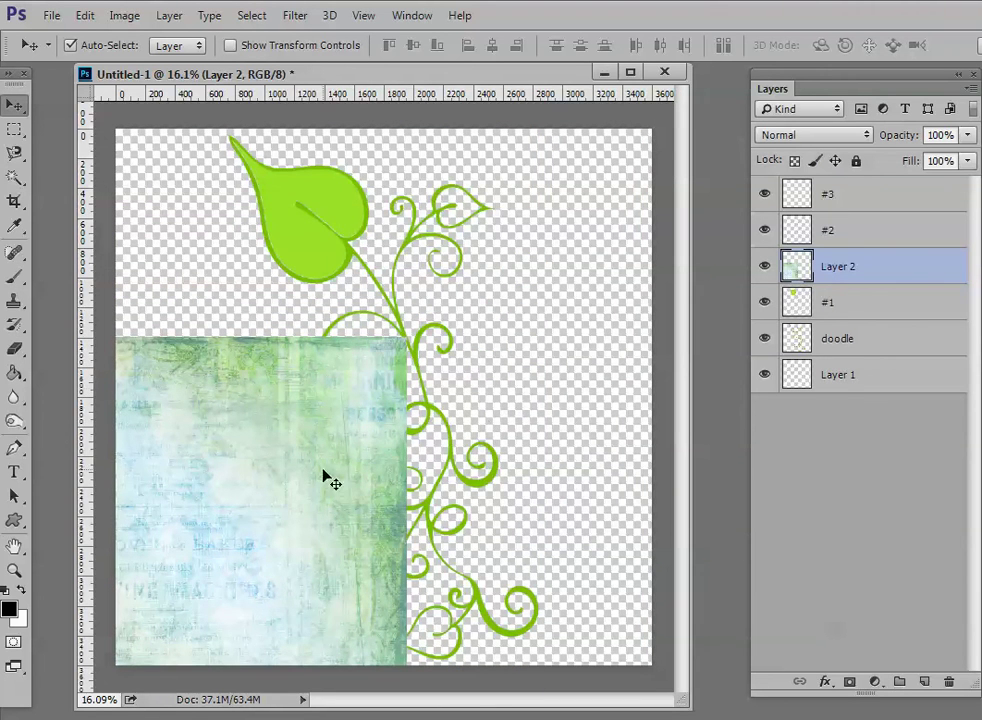
pyautogui.moveTo(324, 476); pyautogui.dragTo(590, 270)
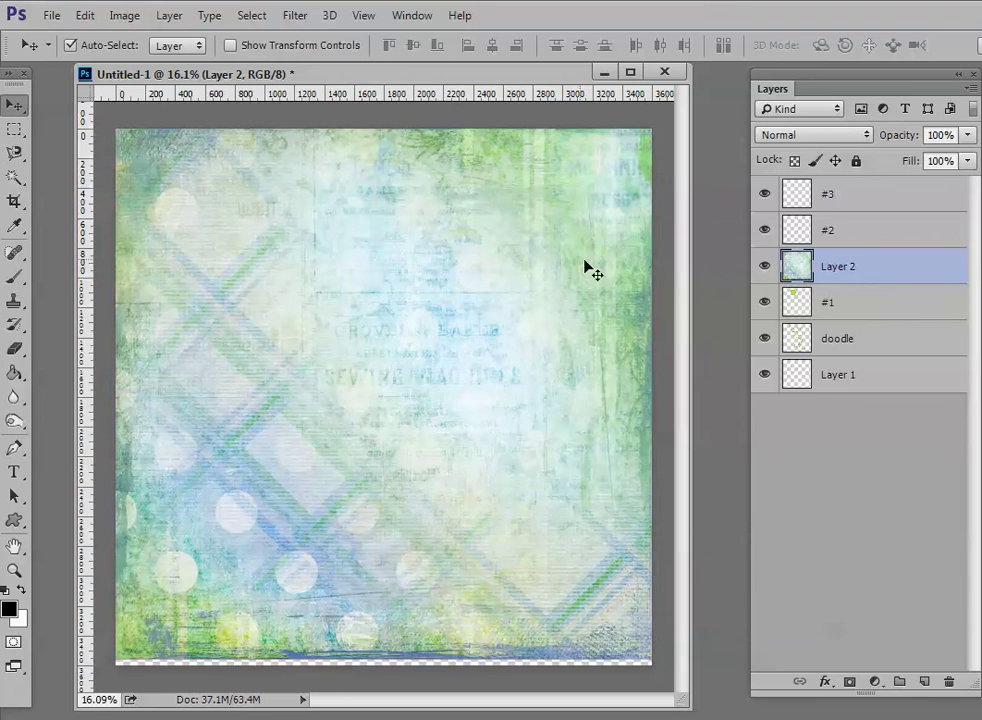
pyautogui.keyDown('alt'); pyautogui.click(858, 282); pyautogui.keyUp('alt')
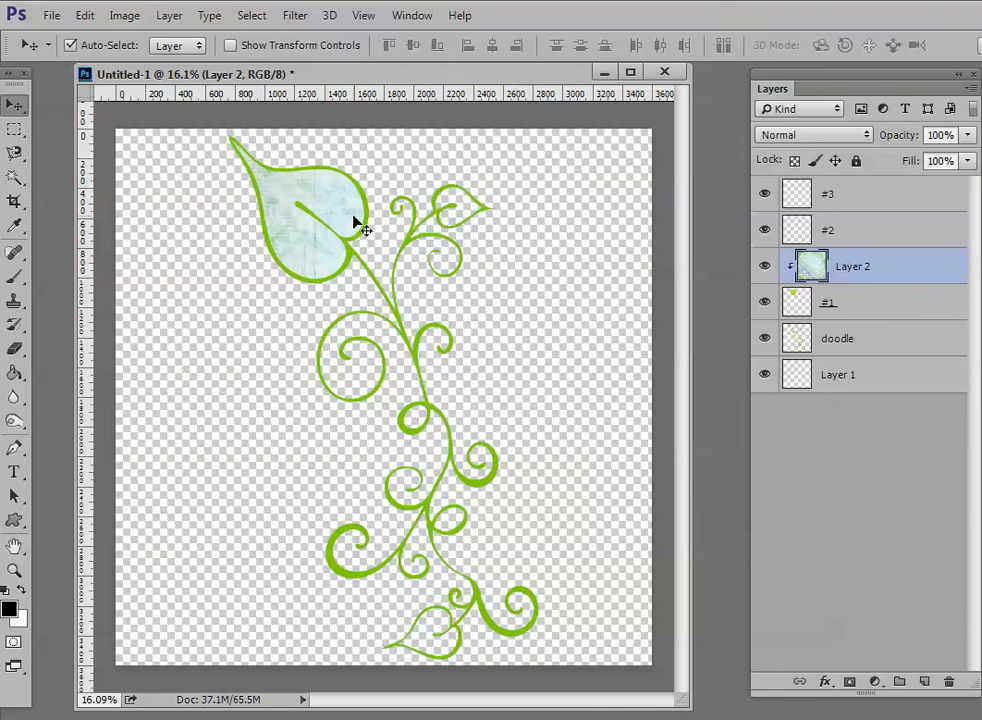
pyautogui.moveTo(350, 215)
pyautogui.mouseDown()
pyautogui.moveTo(388, 237)
pyautogui.moveTo(438, 235)
pyautogui.moveTo(463, 277)
pyautogui.moveTo(410, 225)
pyautogui.moveTo(250, 145)
pyautogui.moveTo(381, 173)
pyautogui.moveTo(409, 246)
pyautogui.moveTo(384, 256)
pyautogui.moveTo(345, 213)
pyautogui.mouseUp()
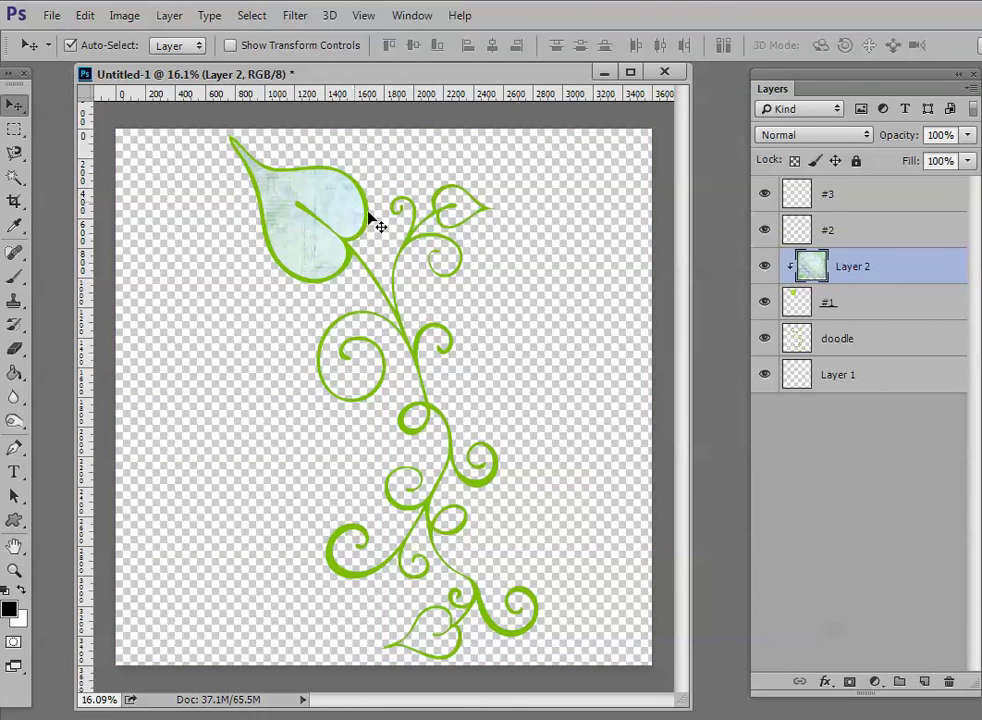